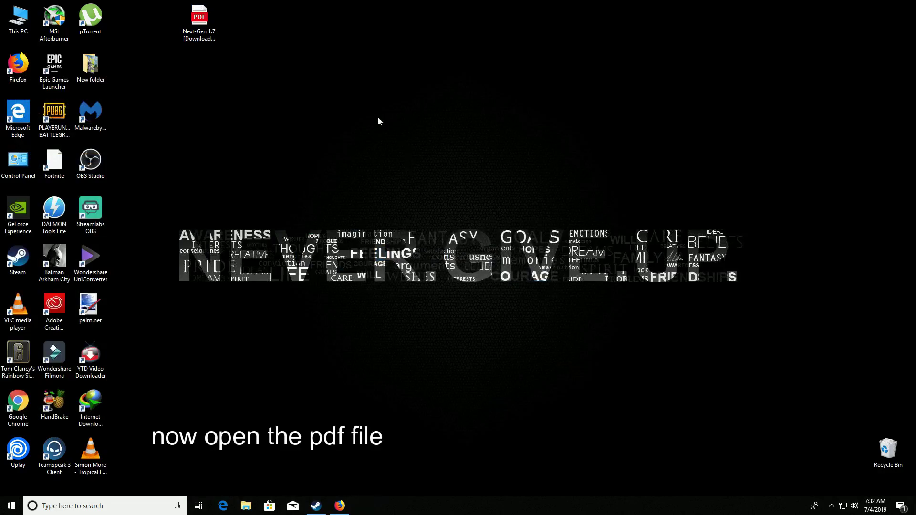
Open the Next-Gen 1.7 PDF guide on the desktop and review its mod download sections
double_click(209, 25)
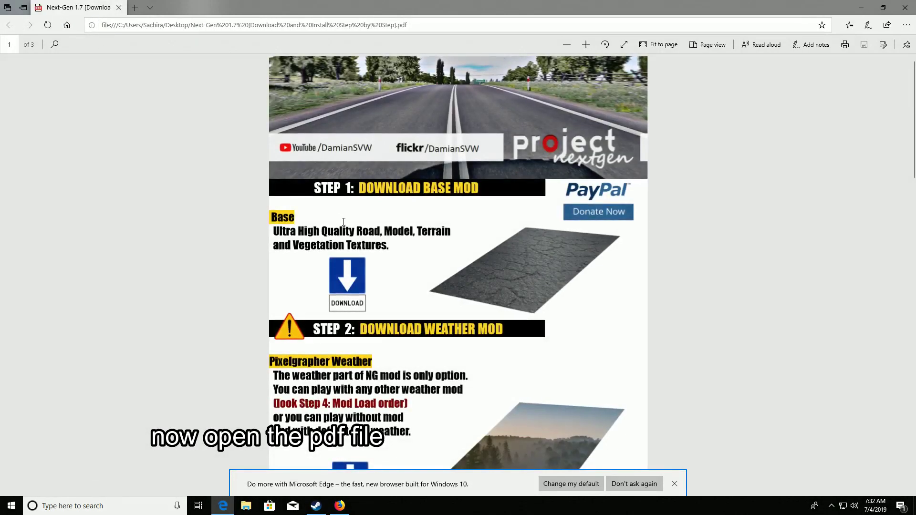
scroll(352, 285, down, 5)
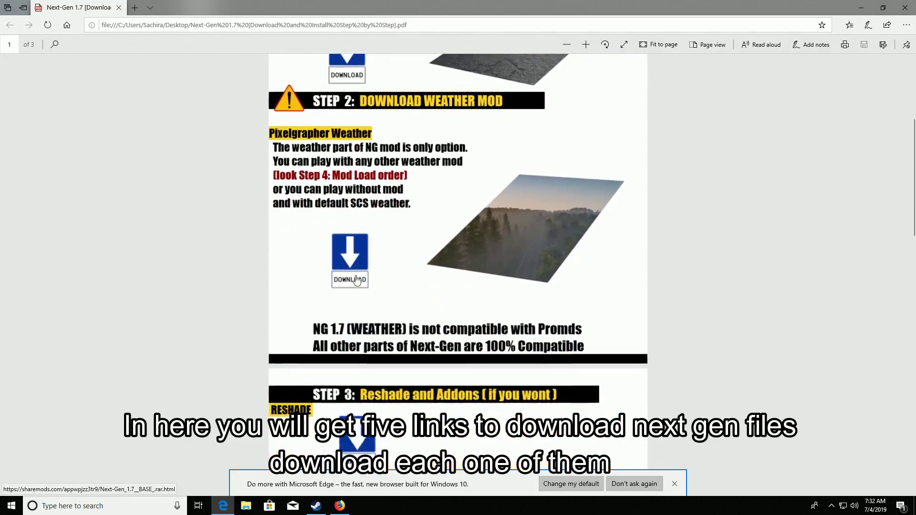
scroll(362, 227, down, 3)
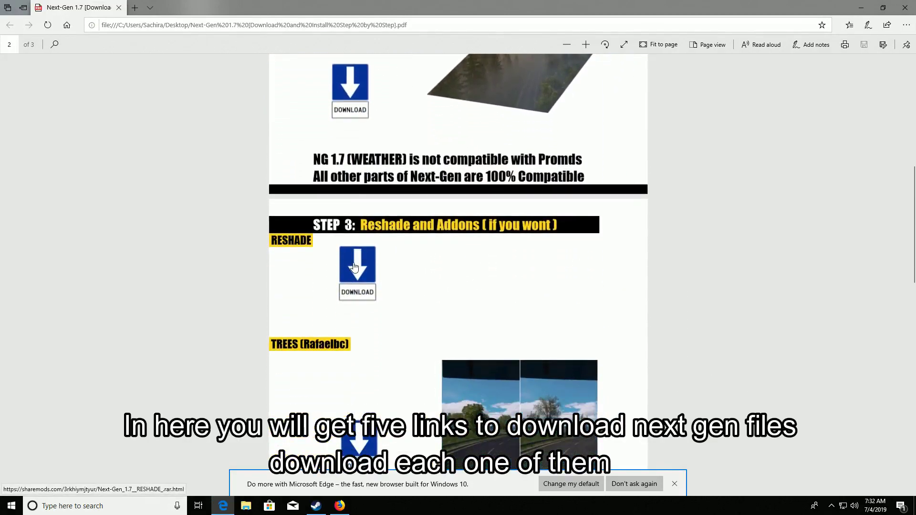
scroll(354, 270, down, 3)
scroll(367, 303, down, 6)
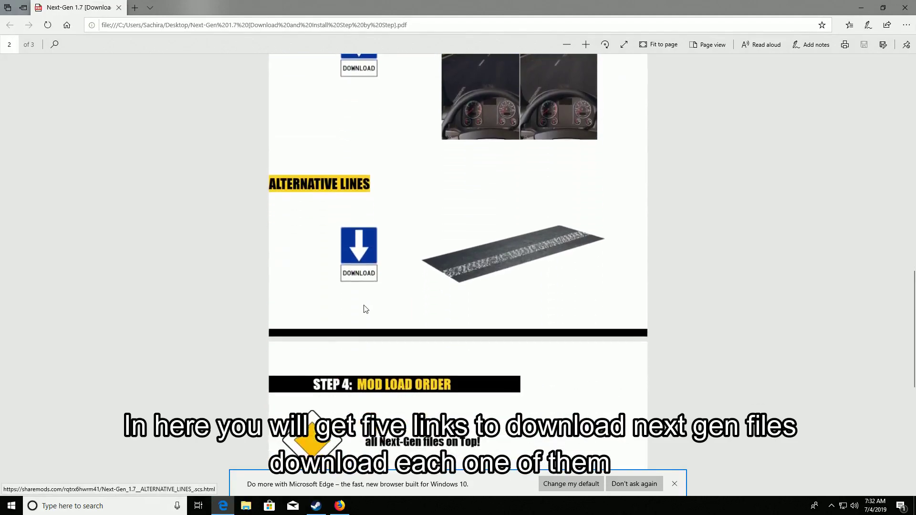
View the download pages linked in the guide for the Base mod and the Weather mod
scroll(364, 309, up, 15)
scroll(357, 264, up, 2)
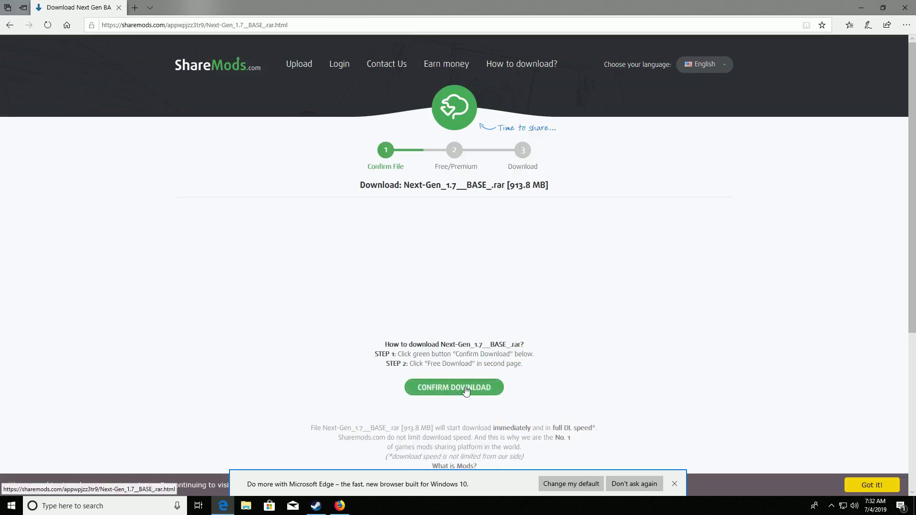
key(alt+Left)
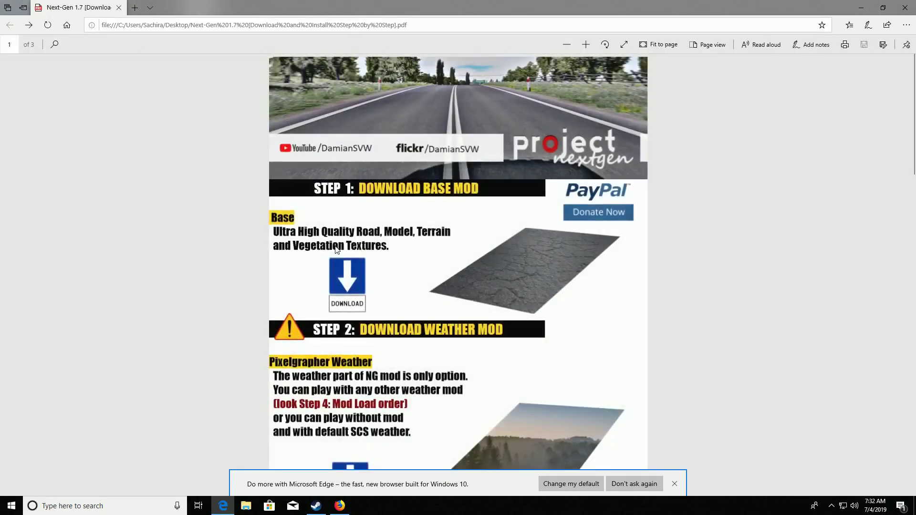
scroll(357, 280, down, 5)
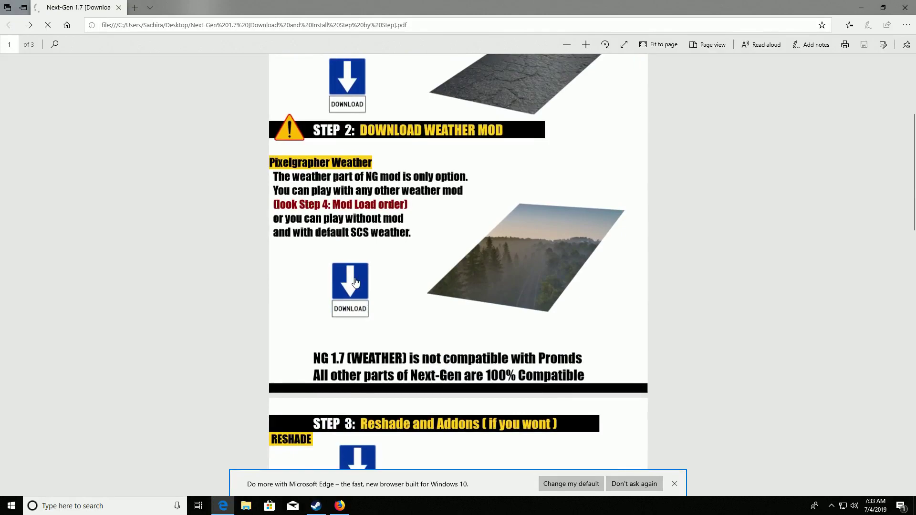
scroll(368, 283, down, 3)
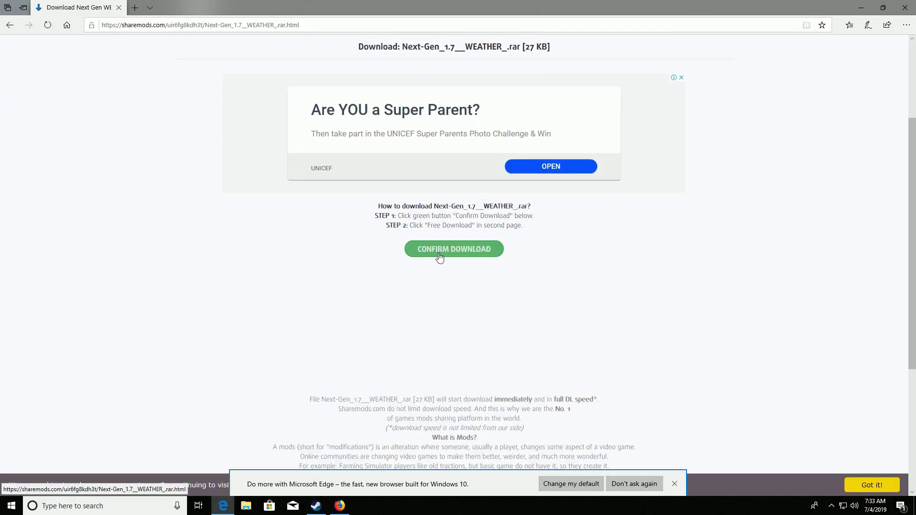
Return to the guide and view the download pages for the Reshade and Trees add-ons
key(alt+Left)
scroll(346, 267, down, 8)
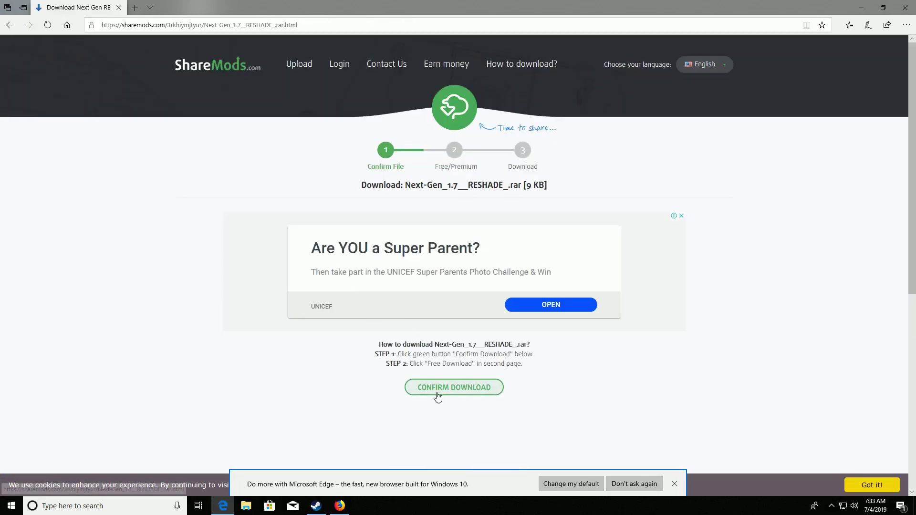
key(alt+Left)
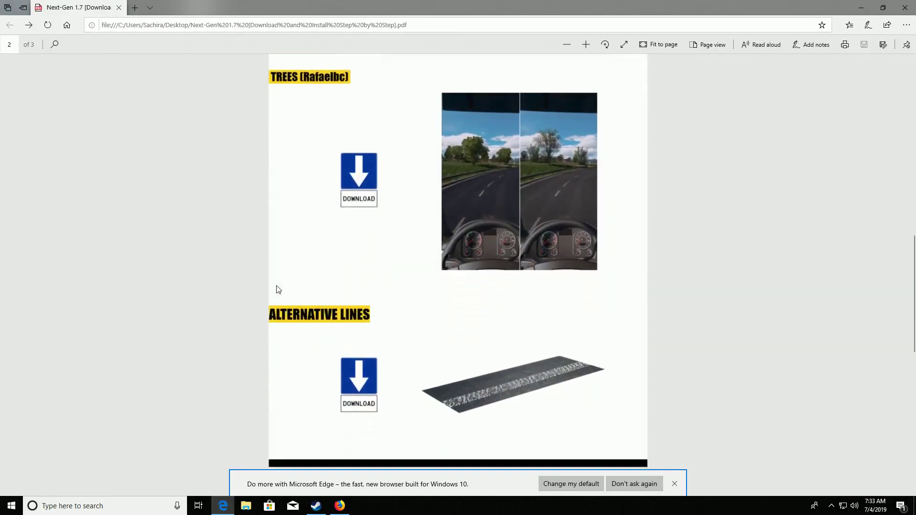
scroll(276, 285, down, 5)
scroll(278, 289, up, 6)
click(357, 233)
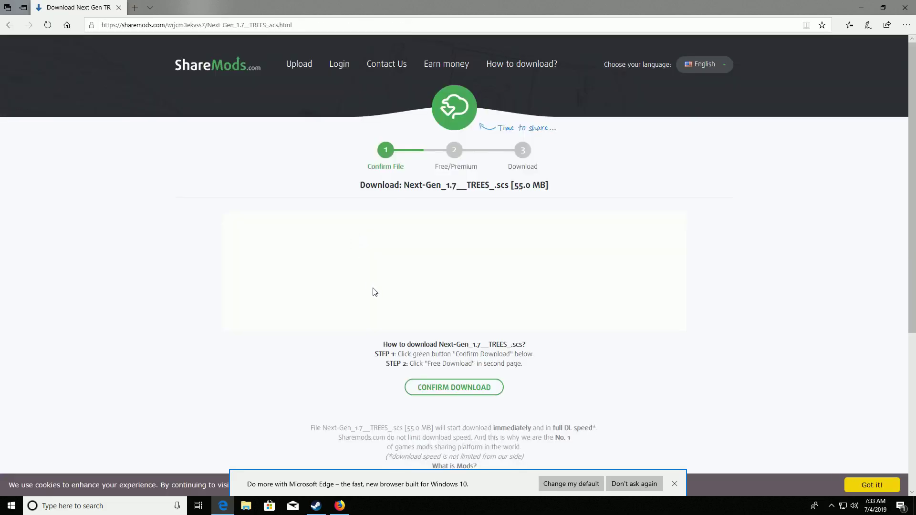
View the Alternative Lines download page from the guide, then return to the guide and close it
key(alt+Left)
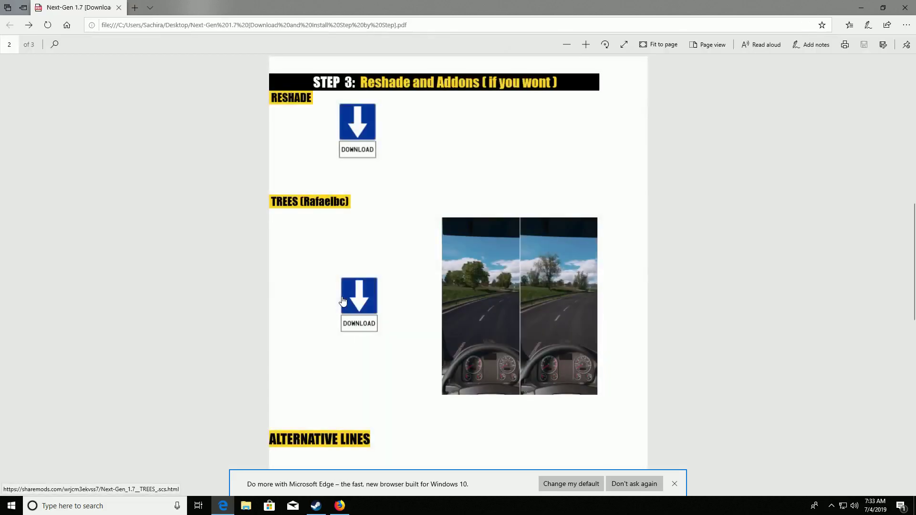
scroll(342, 301, down, 5)
click(362, 237)
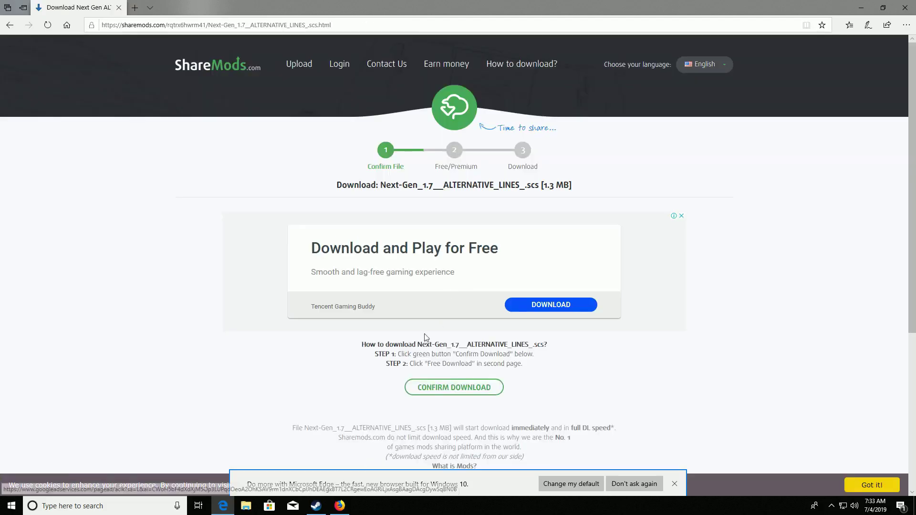
key(alt+Left)
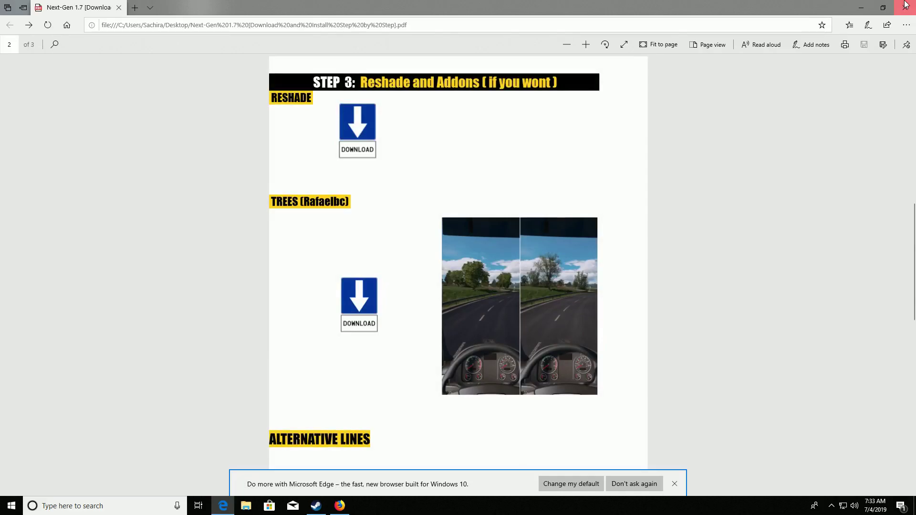
click(906, 4)
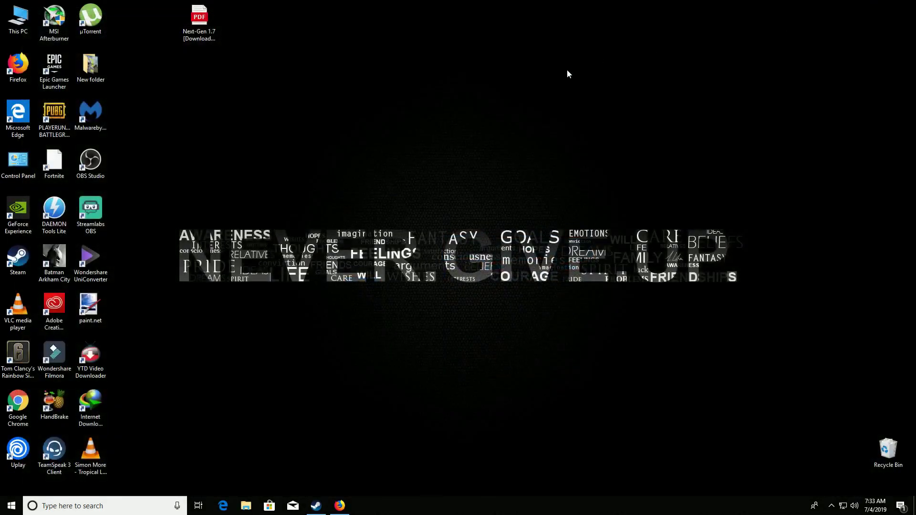
Refresh the desktop and create a new folder on it named "Project next gen"
right_click(379, 38)
click(428, 59)
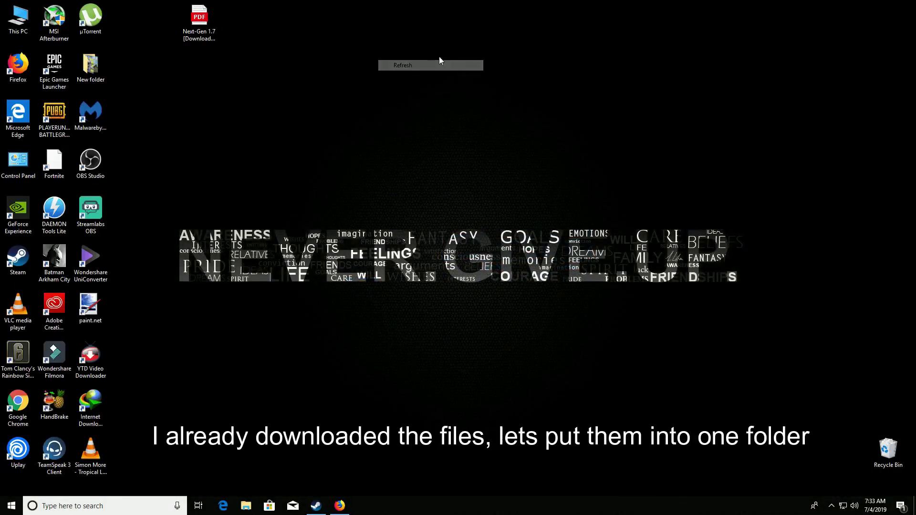
right_click(472, 44)
mouse_move(508, 137)
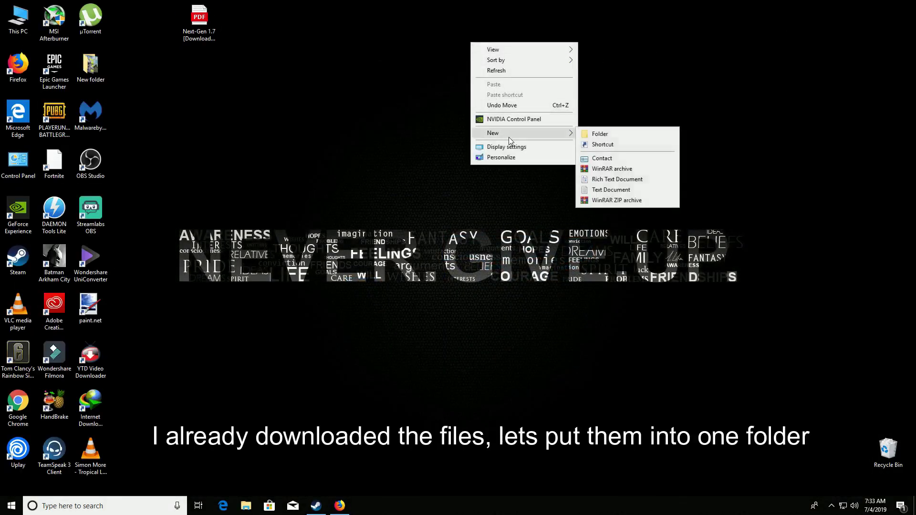
click(589, 136)
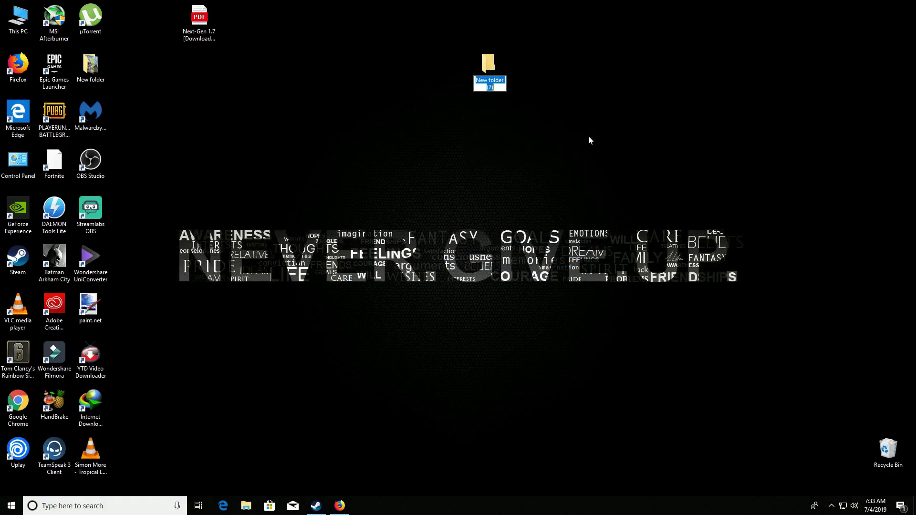
text(Project )
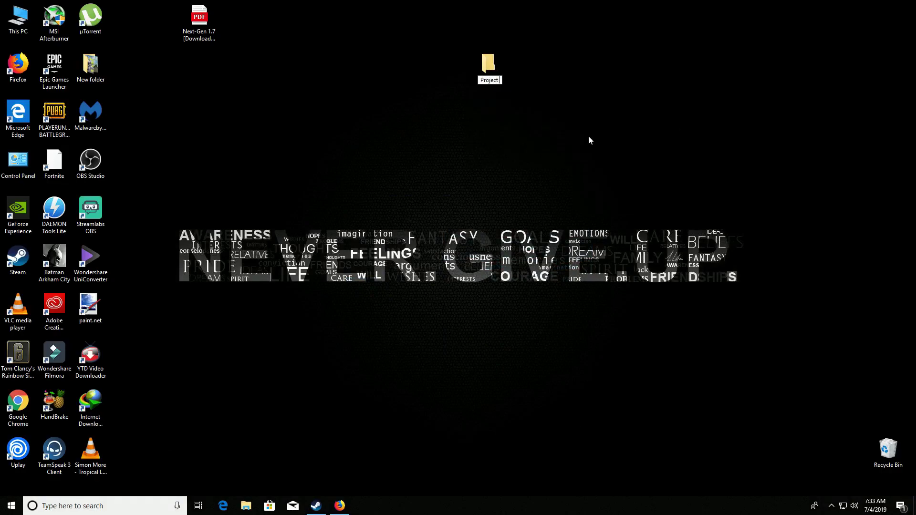
text(next gen)
key(Return)
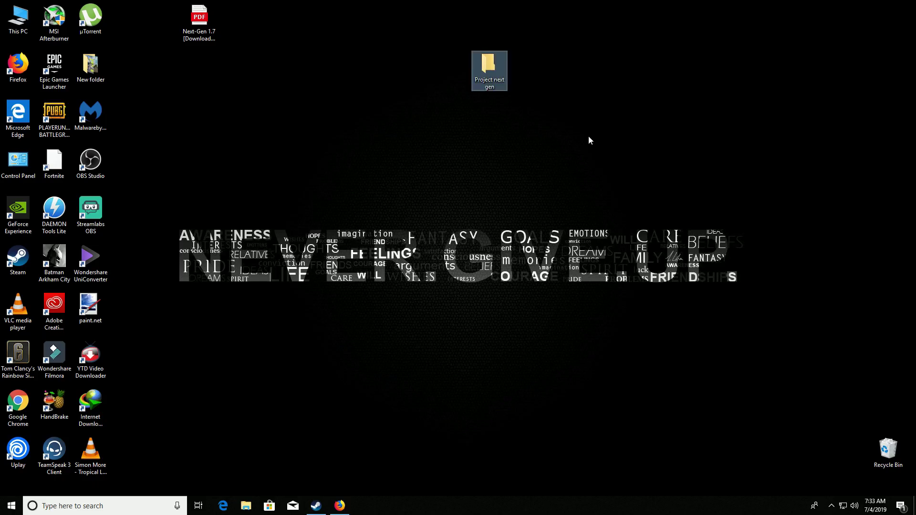
Put the Next-Gen_1.7__ALTERNATIVE_LINES_.scs and Next-Gen_1.7__TREES_.scs files from Downloads into the Project next gen folder
double_click(18, 19)
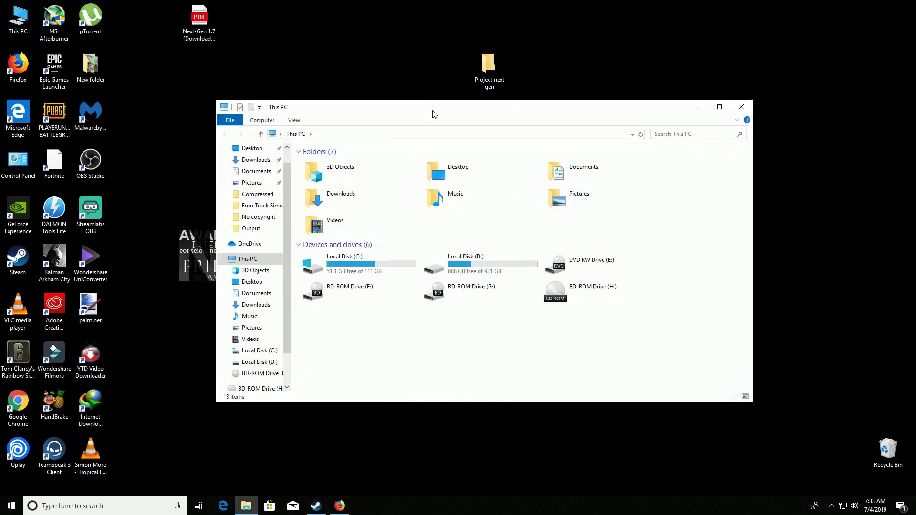
drag(435, 114, 516, 201)
click(338, 246)
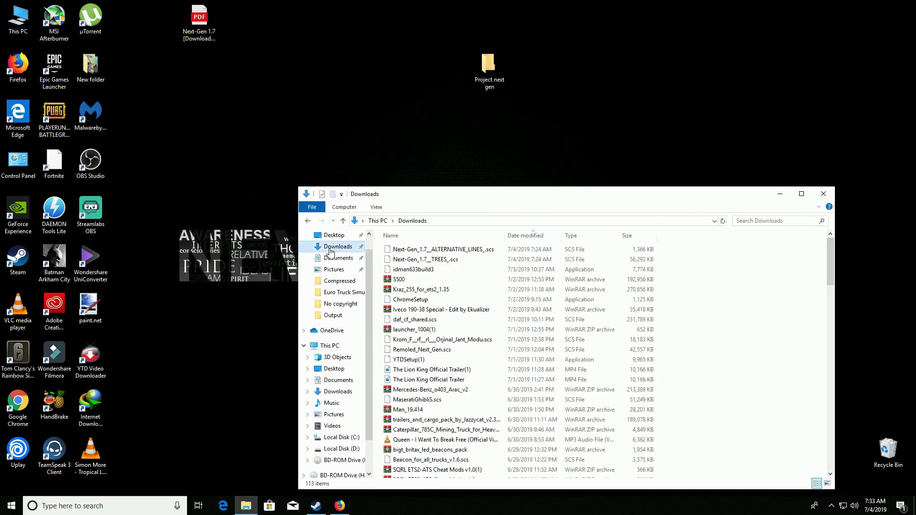
drag(380, 249, 482, 67)
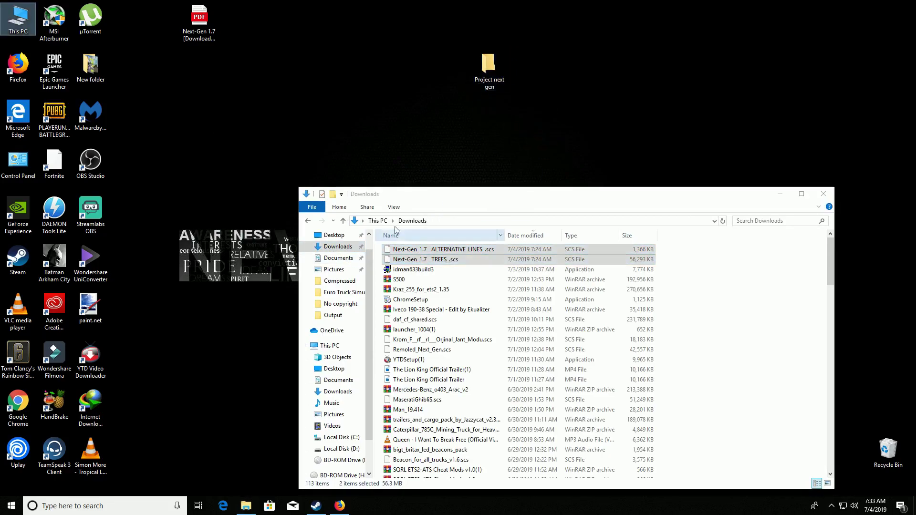
Open the Next-Gen_1.7__BASE_ archive from the Compressed folder in Downloads and dismiss the WinRAR licence reminder
scroll(450, 333, down, 20)
scroll(450, 334, down, 10)
double_click(414, 366)
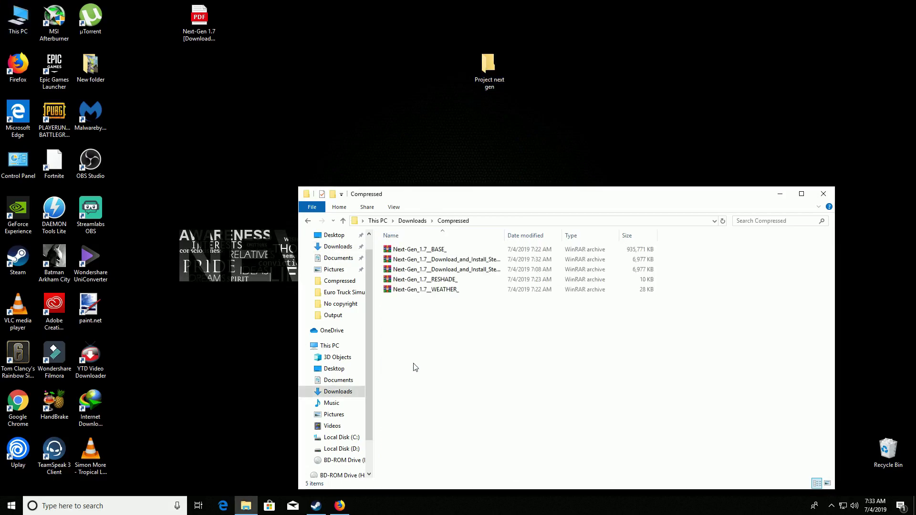
double_click(411, 250)
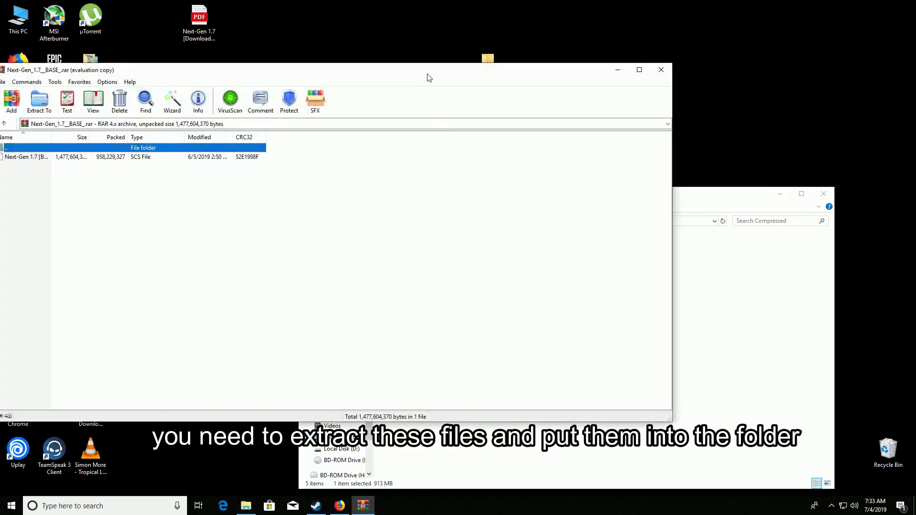
drag(428, 77, 862, 198)
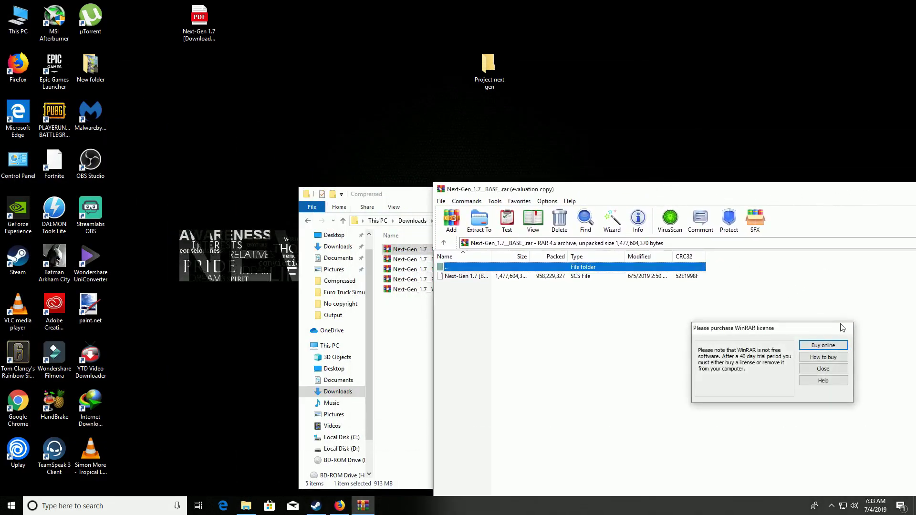
click(846, 328)
Extract the SCS file from the BASE archive into the Project next gen folder and close the archive
drag(652, 188, 755, 156)
drag(566, 246, 520, 252)
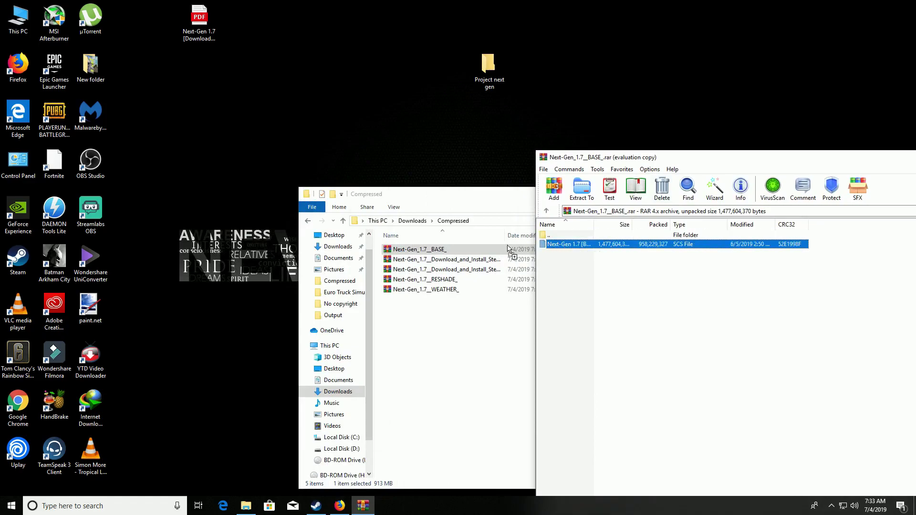
drag(484, 82, 486, 82)
drag(743, 163, 585, 148)
drag(663, 148, 483, 126)
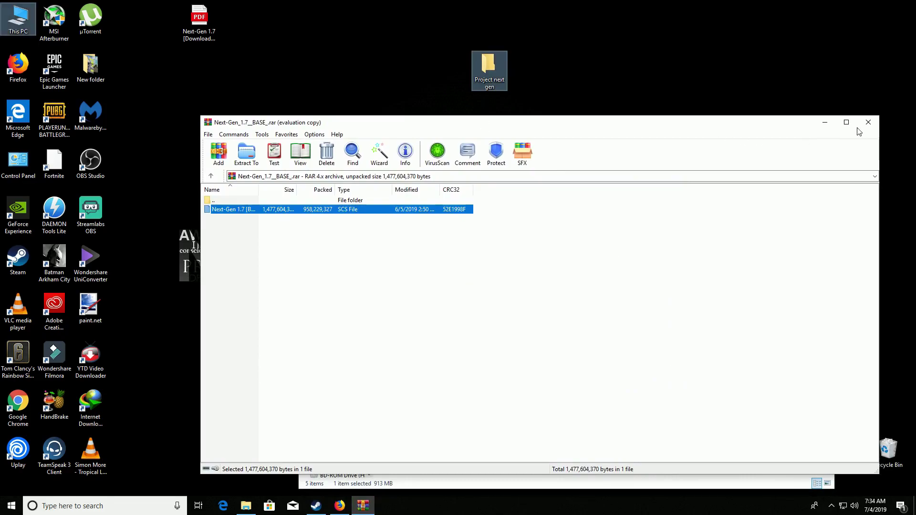
click(869, 123)
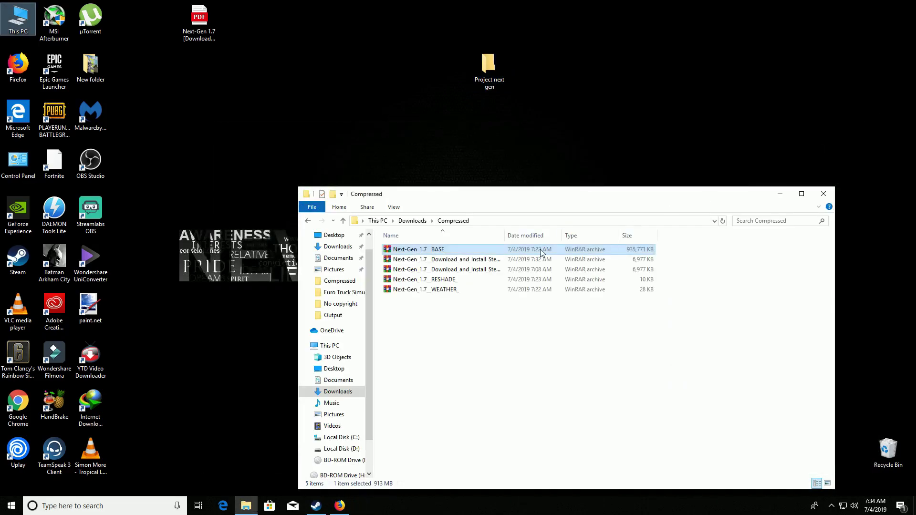
Extract the Next-Gen 1.7 folder from the Next-Gen_1.7__RESHADE_ archive into the Project next gen folder and close the archive
double_click(425, 280)
drag(517, 128, 782, 167)
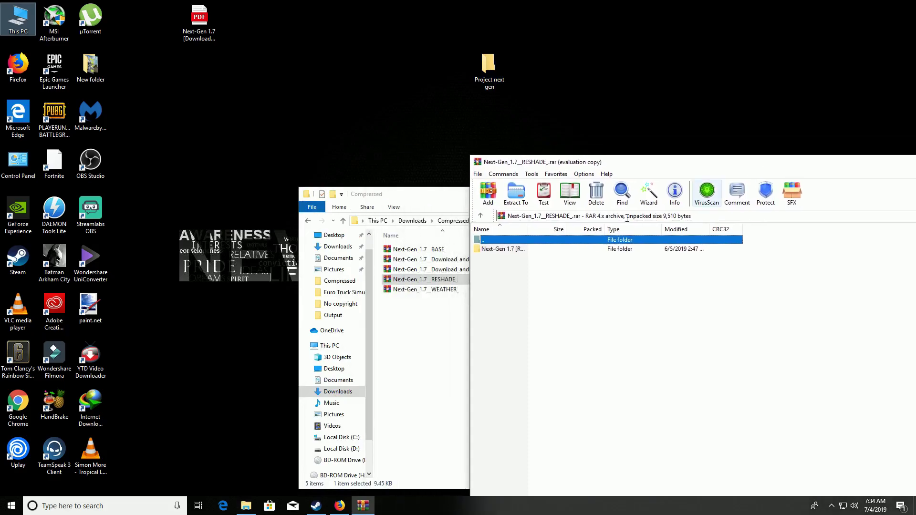
click(879, 302)
drag(491, 252, 496, 79)
drag(709, 162, 449, 120)
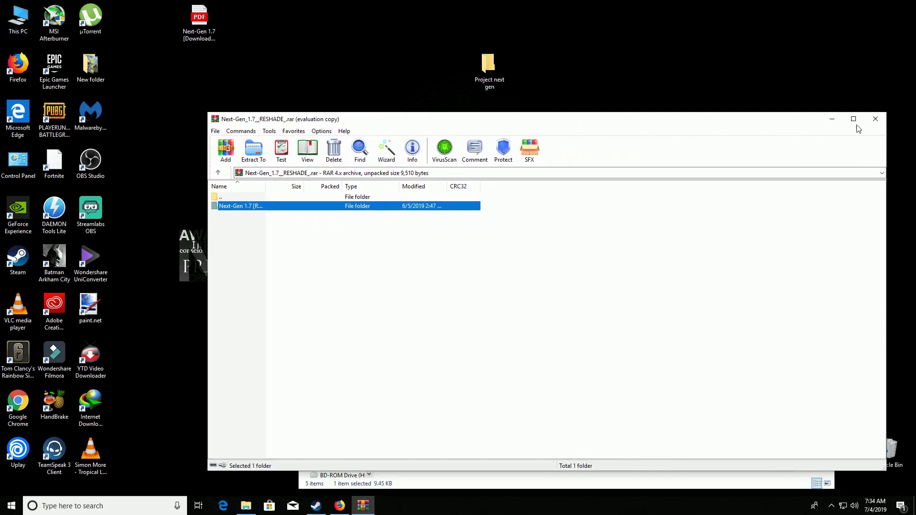
click(854, 118)
Extract the SCS file from the Next-Gen_1.7__WEATHER_ archive into the Project next gen folder, and close the archive and the Compressed folder
double_click(424, 286)
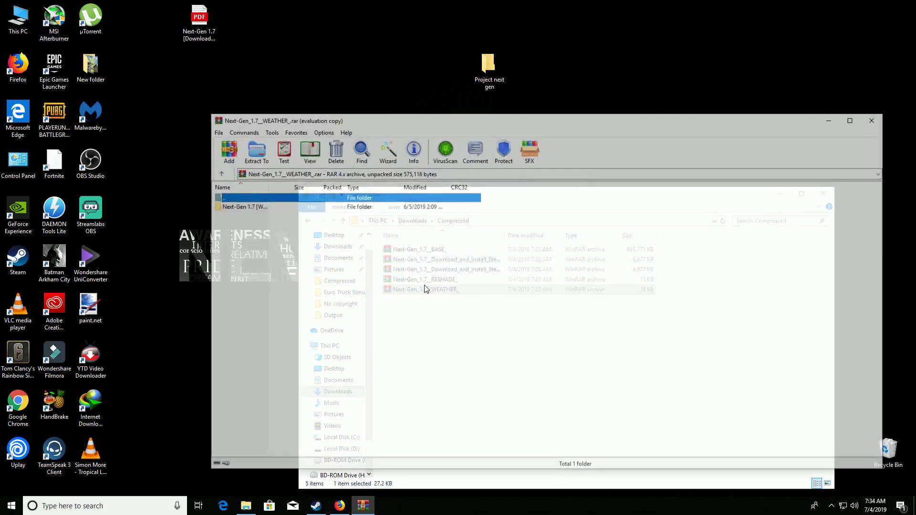
drag(525, 124, 539, 151)
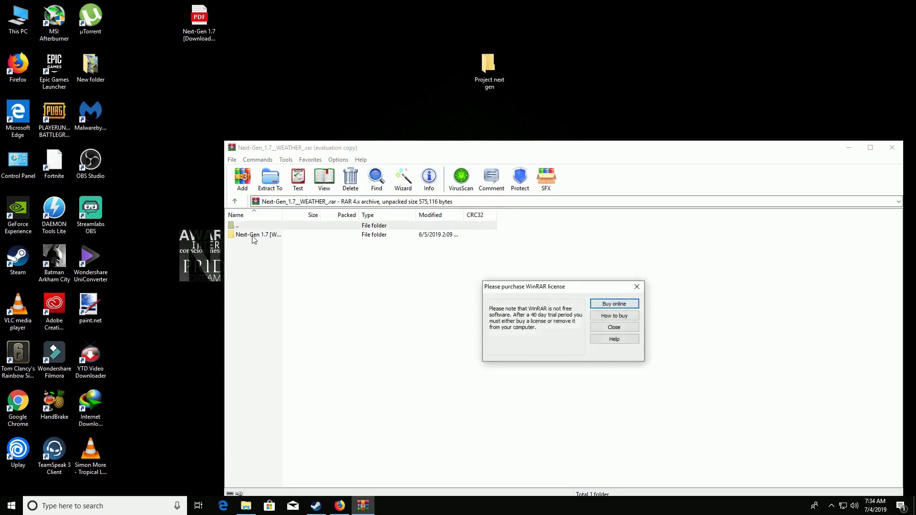
click(638, 288)
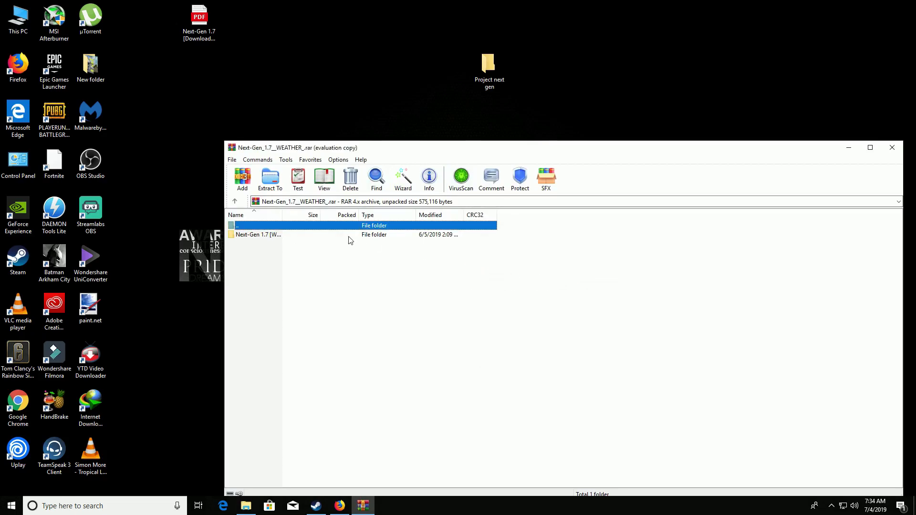
double_click(262, 236)
drag(256, 239, 309, 234)
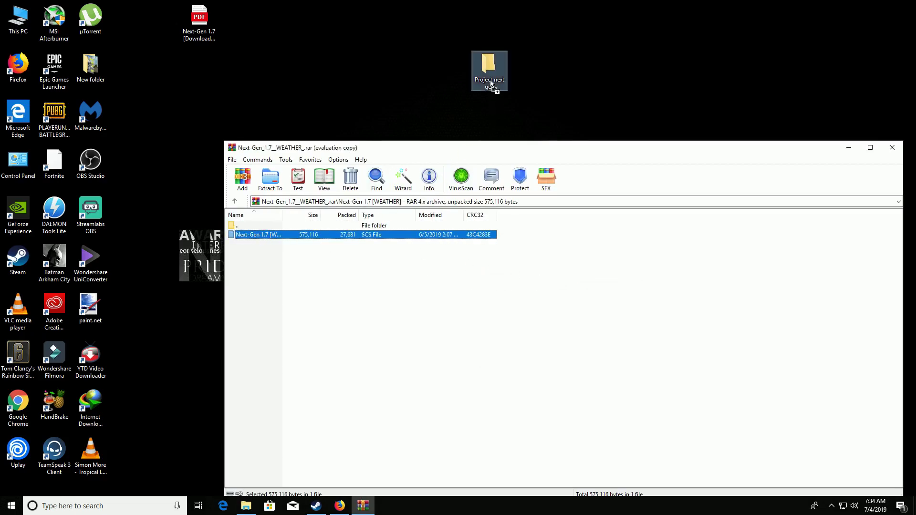
drag(491, 84, 492, 85)
drag(583, 153, 396, 93)
click(701, 90)
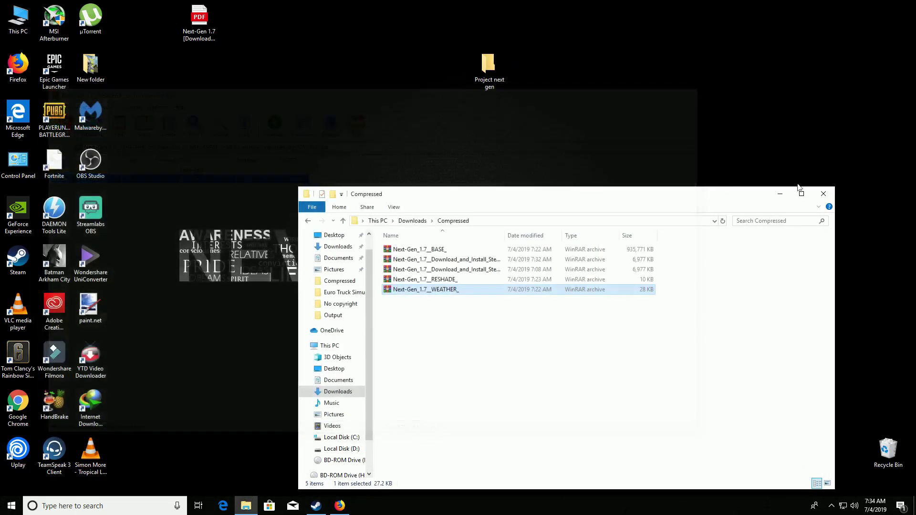
click(823, 190)
Copy the BASE, WEATHER, ALTERNATIVE_LINES and TREES .scs files from the Project next gen folder on the desktop
double_click(483, 78)
drag(457, 198, 372, 71)
double_click(319, 125)
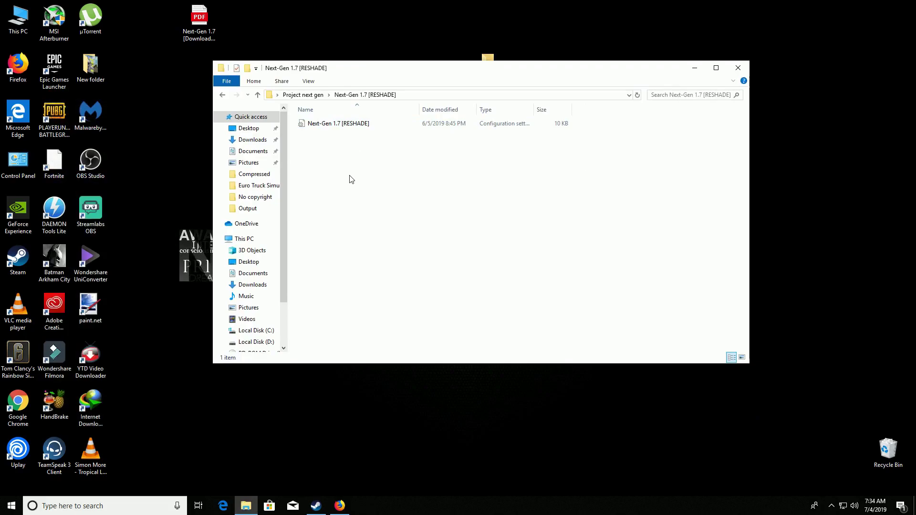
key(alt+Left)
drag(412, 205, 325, 138)
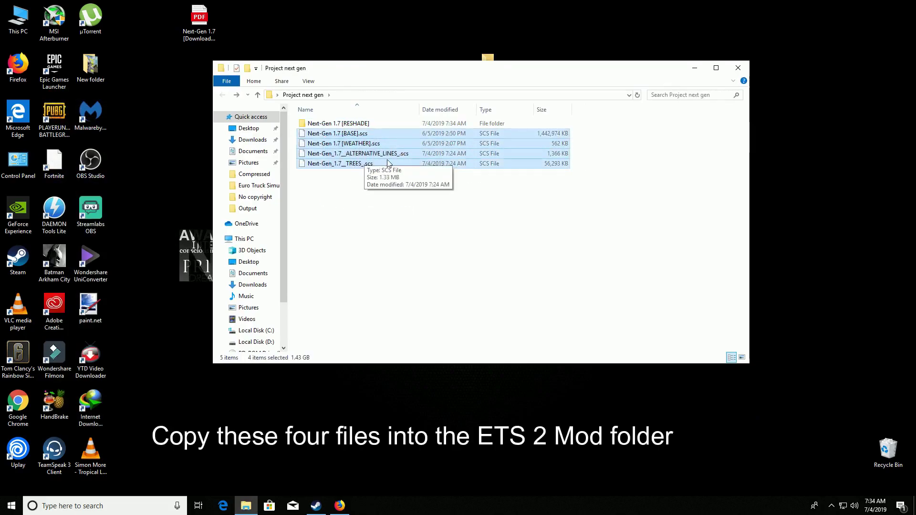
right_click(389, 154)
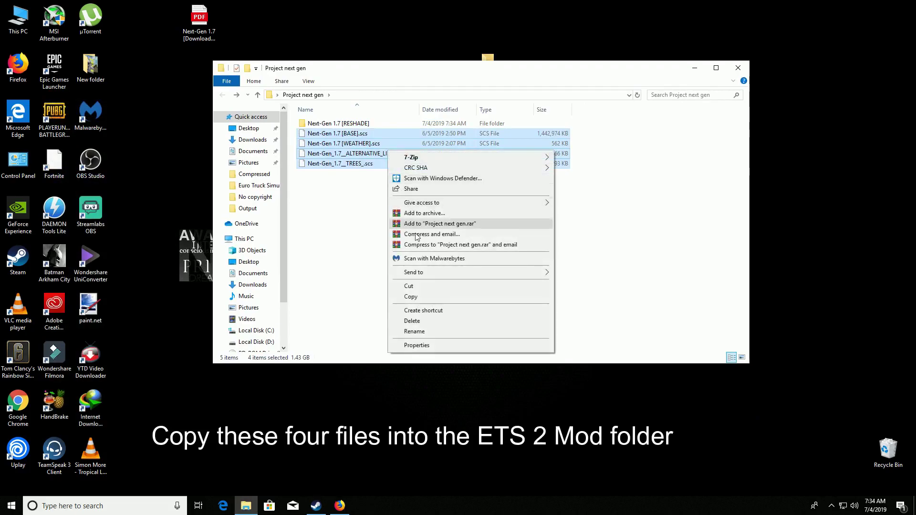
click(429, 297)
Paste the four copied .scs files into the mod folder of Documents > Euro Truck Simulator 2 and close the window
click(257, 151)
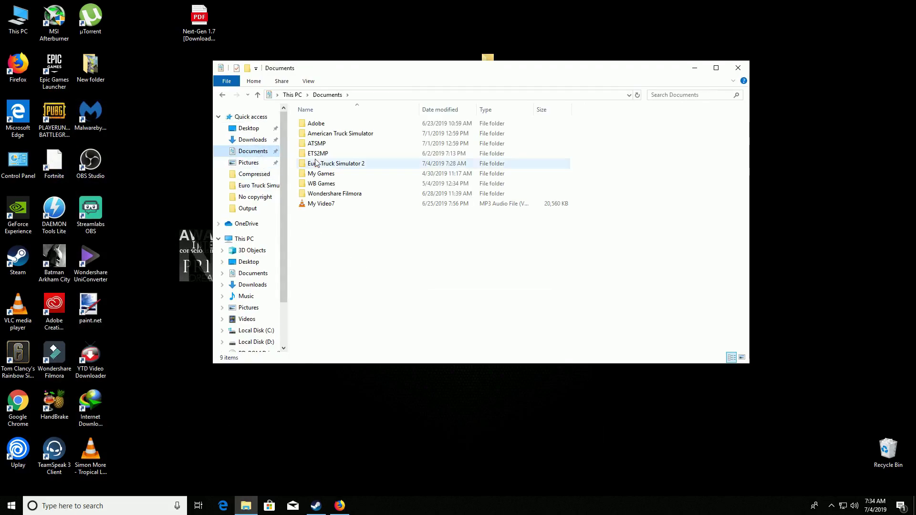
click(358, 167)
double_click(357, 167)
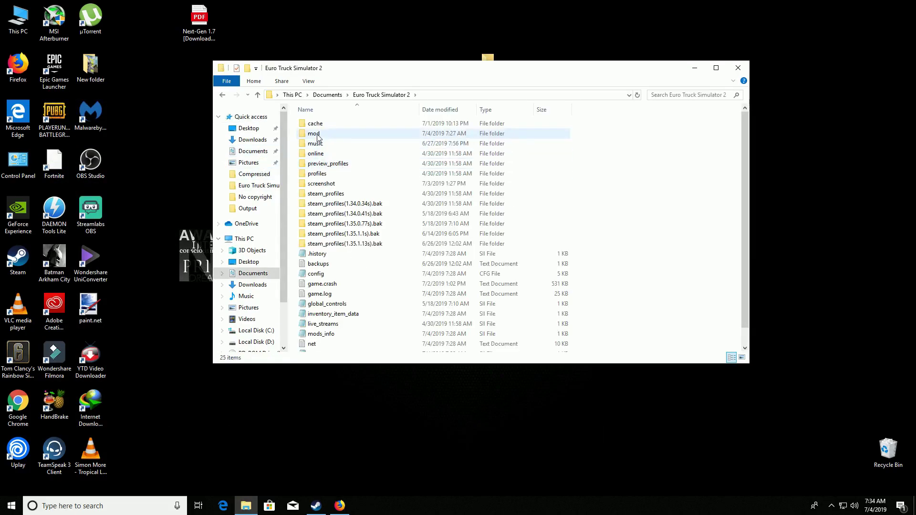
double_click(317, 135)
right_click(414, 208)
click(435, 273)
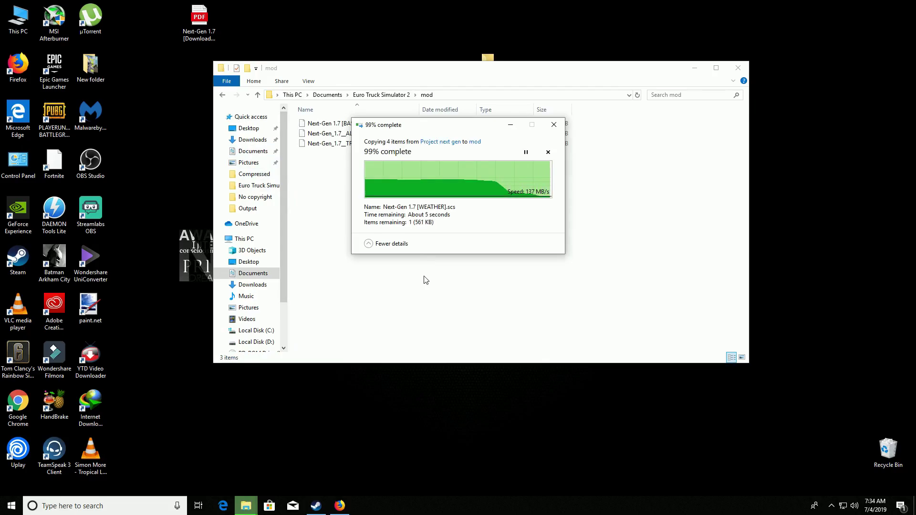
click(612, 206)
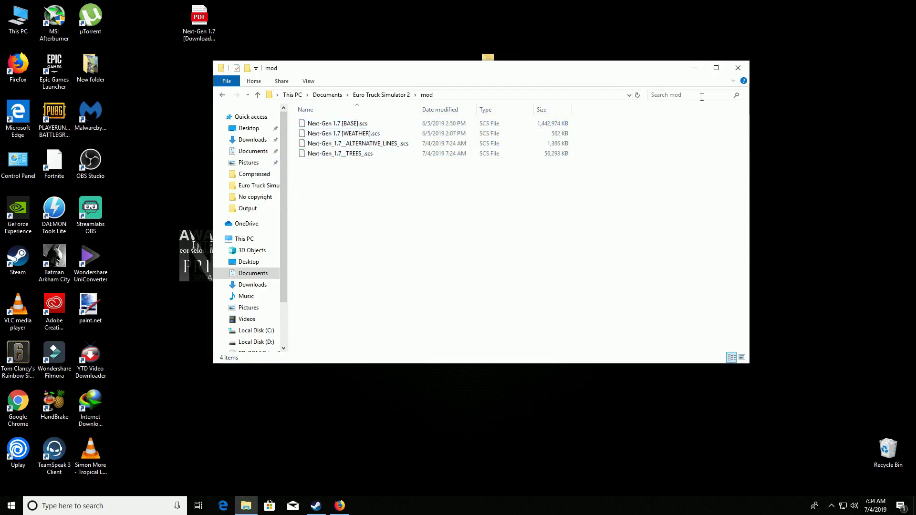
click(738, 67)
Copy the Next-Gen 1.7 [RESHADE] configuration file from the RESHADE subfolder of the Project next gen folder
double_click(487, 69)
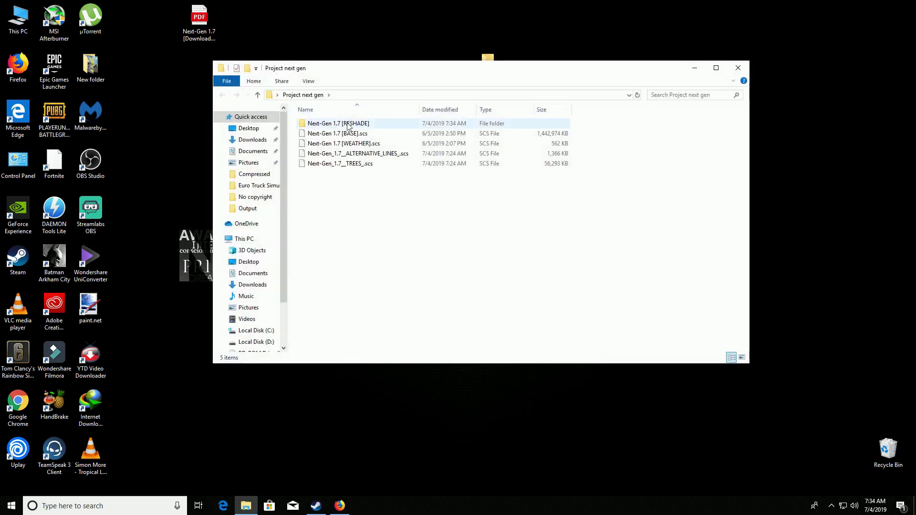
double_click(333, 125)
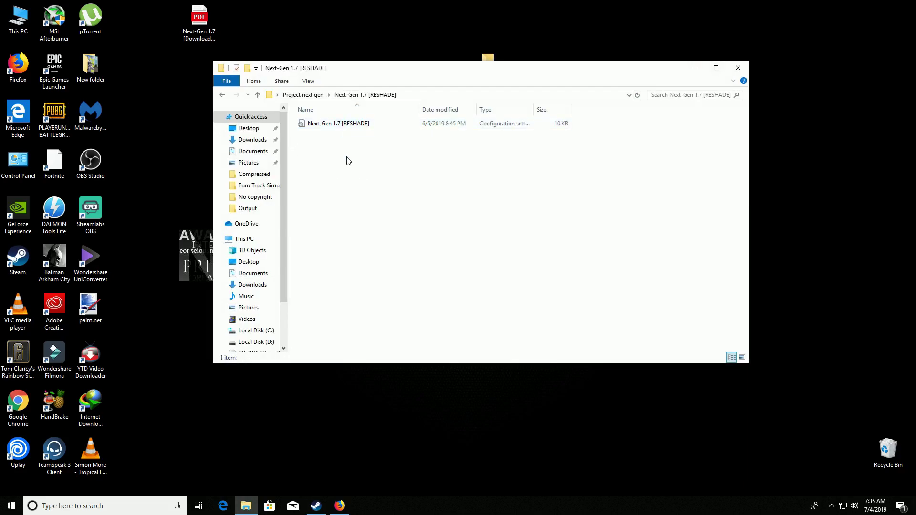
click(347, 126)
right_click(347, 127)
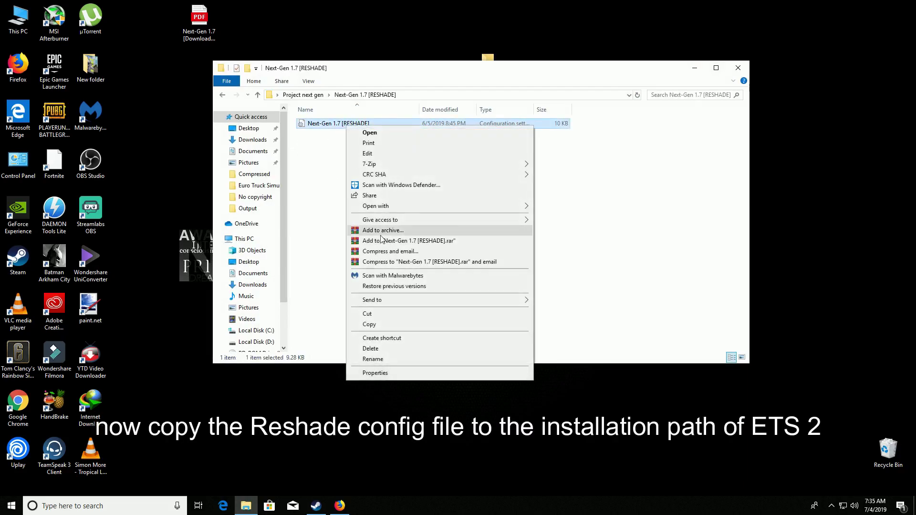
click(383, 326)
Open the game's installation folder D:\SteamLibrary\steamapps\common\Euro Truck Simulator 2\bin\win_x64
scroll(274, 293, down, 3)
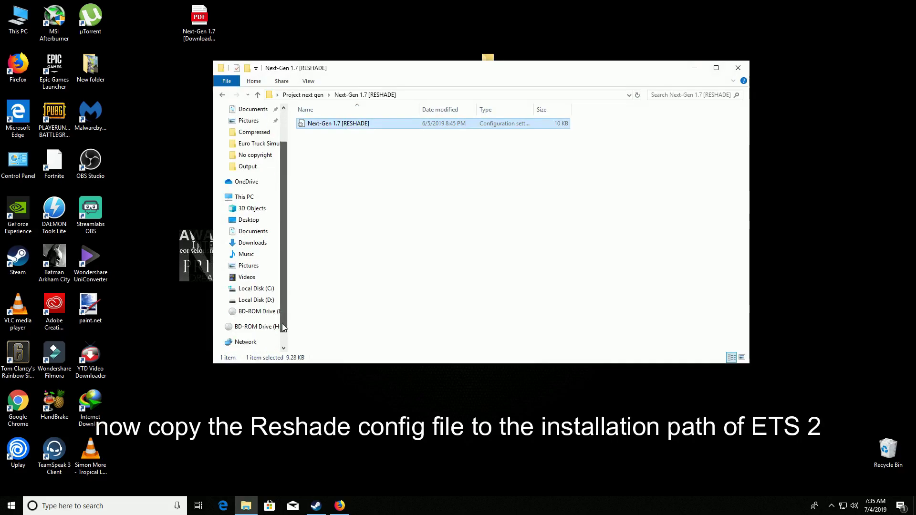
click(266, 289)
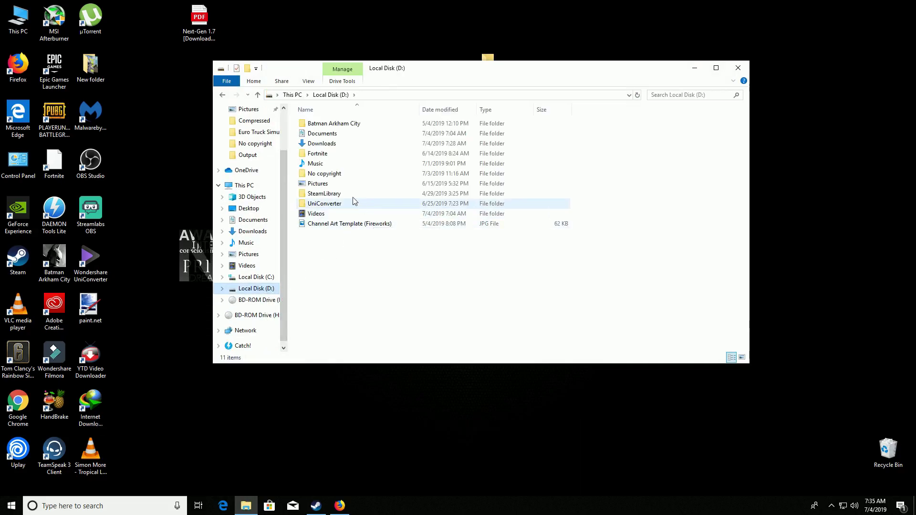
double_click(327, 194)
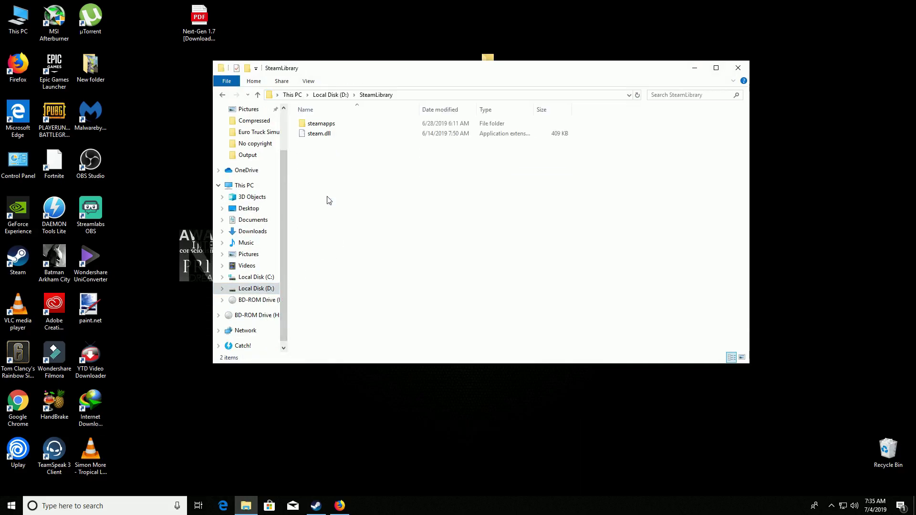
double_click(333, 124)
double_click(319, 123)
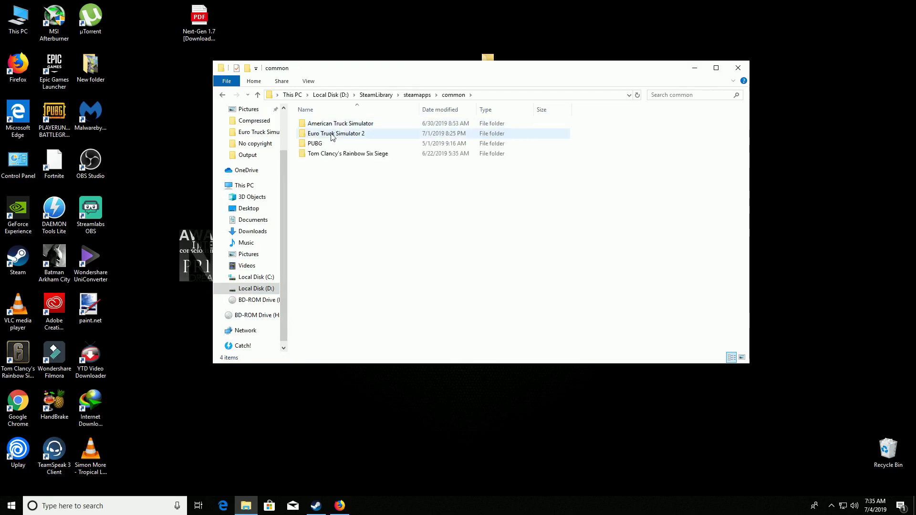
double_click(333, 133)
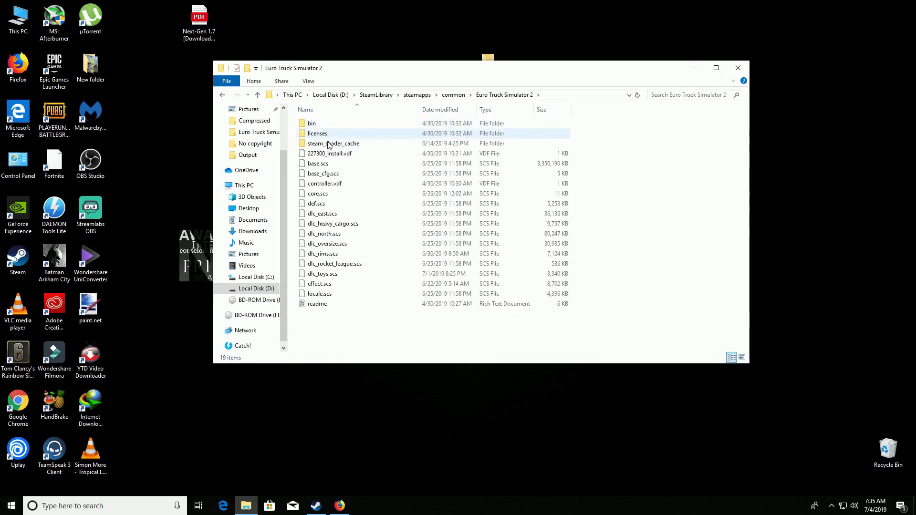
double_click(321, 124)
click(324, 125)
double_click(324, 125)
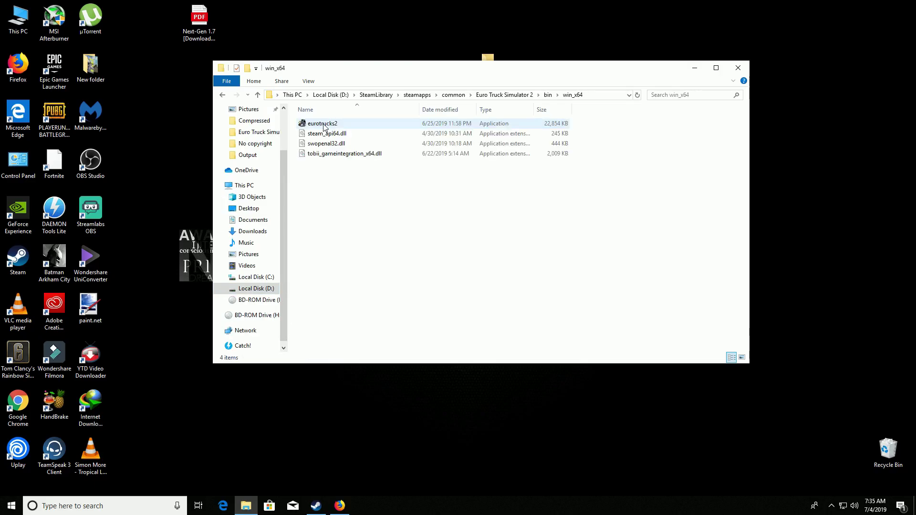
Paste the Next-Gen 1.7 [RESHADE] configuration file into win_x64 and move the window clear of the desktop's Project next gen folder
right_click(348, 209)
click(376, 275)
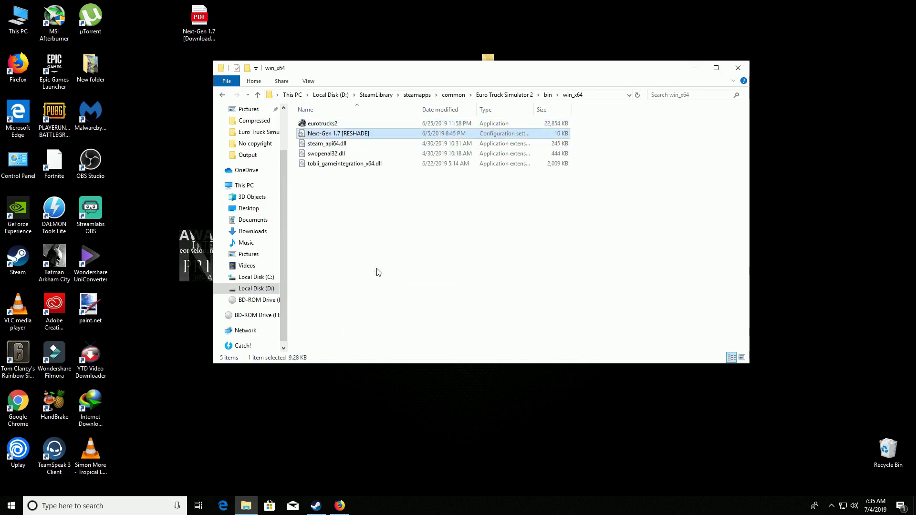
click(414, 243)
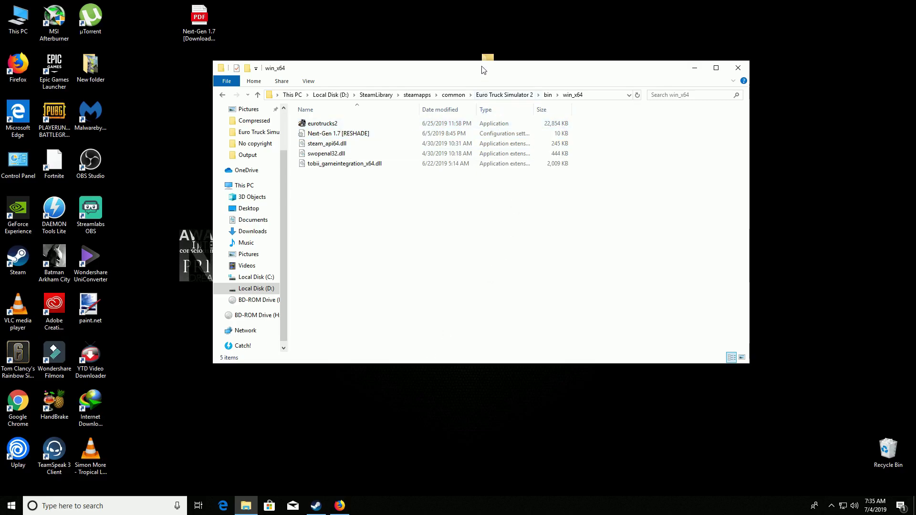
drag(436, 67, 515, 101)
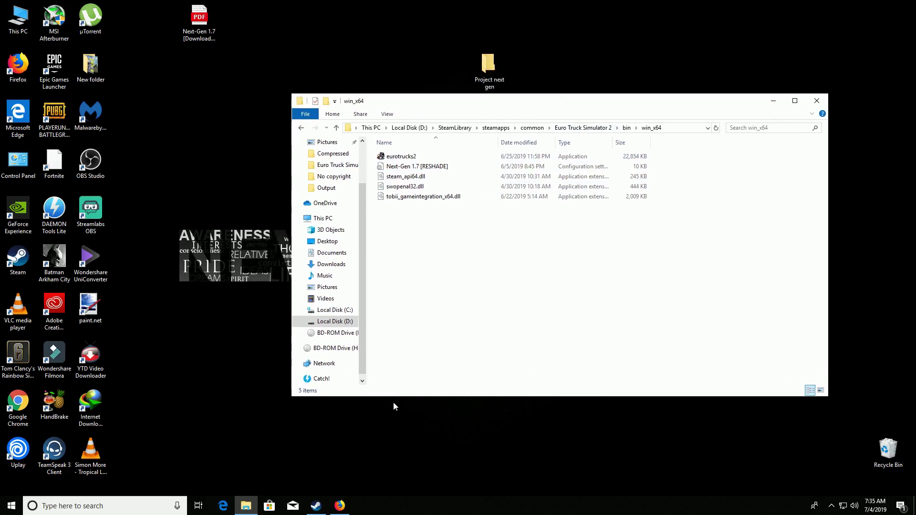
Switch to Firefox, search the web for "reshade" and open the ReShade website
click(341, 507)
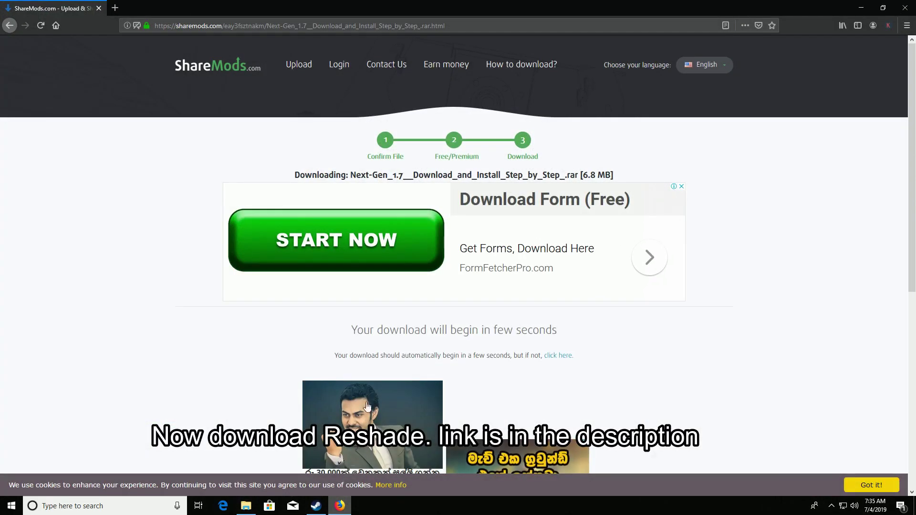
click(291, 30)
text(r)
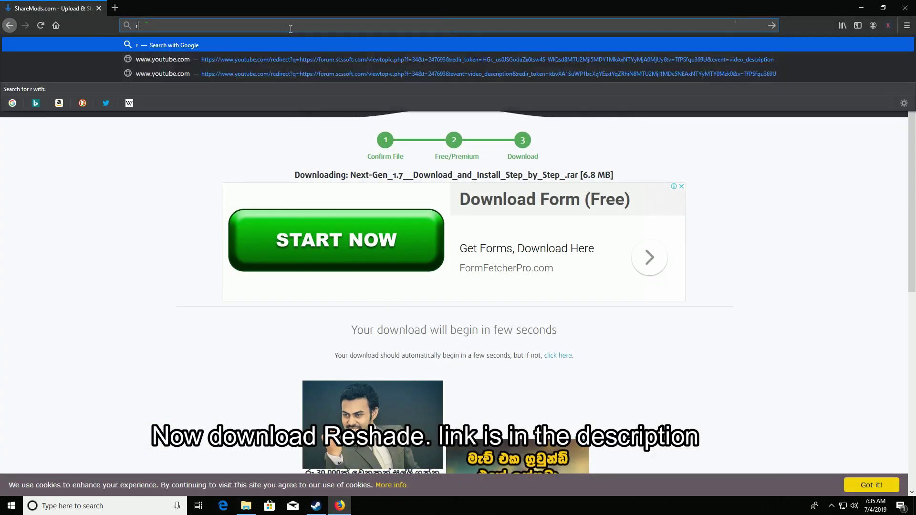
text(eshade)
key(Return)
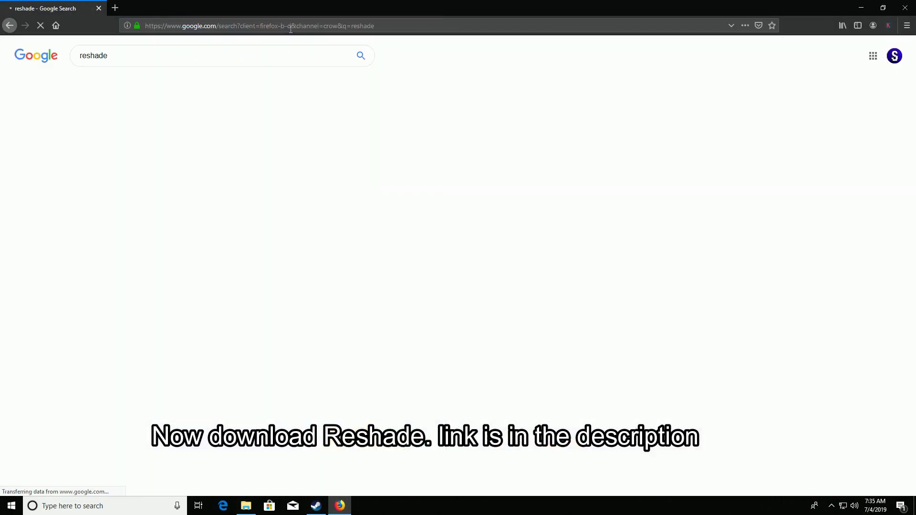
click(101, 128)
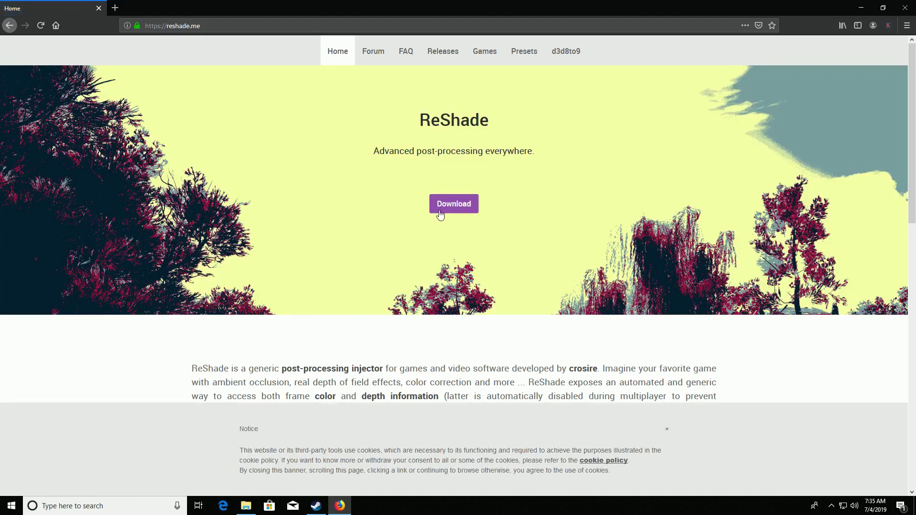
Download ReShade_Setup_4.3.0.exe from the ReShade home page, save the file and minimise the browser
scroll(460, 210, down, 1)
scroll(460, 212, down, 15)
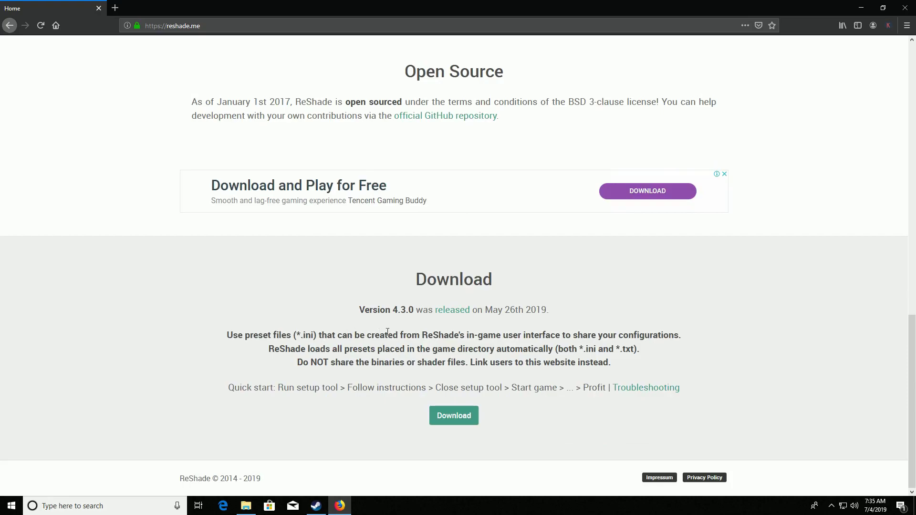
click(441, 413)
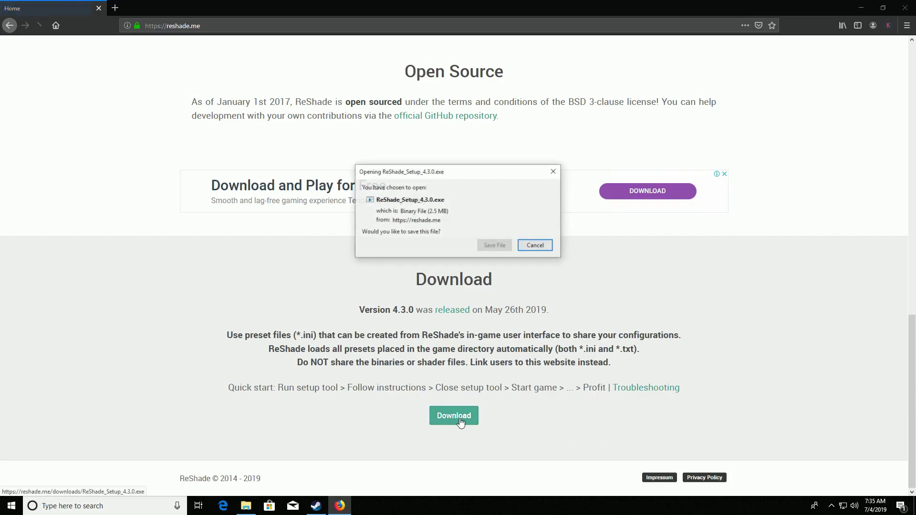
click(497, 249)
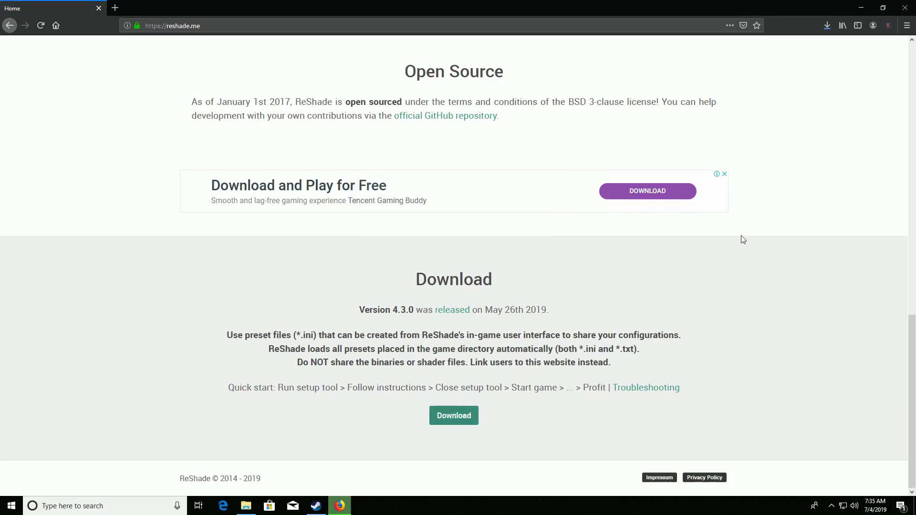
click(828, 26)
click(861, 7)
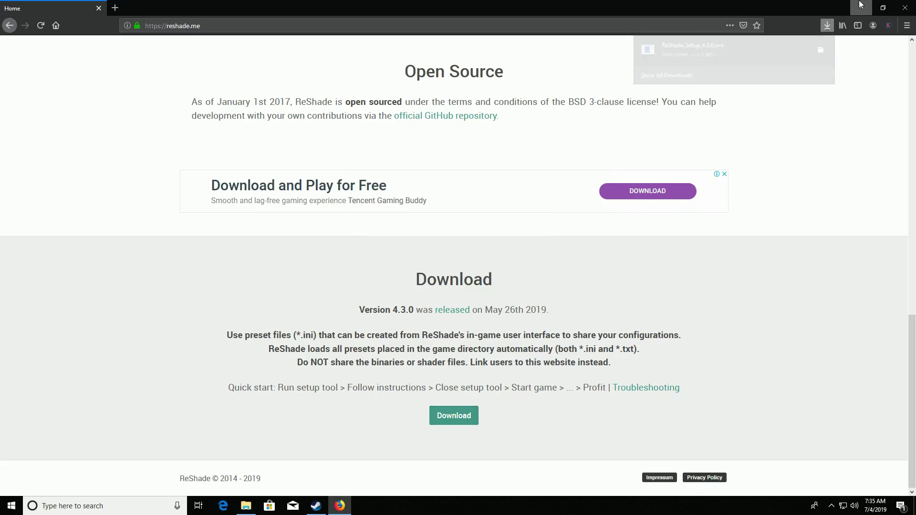
click(861, 8)
Move ReShade_Setup_4.3.0 from the Downloads folder into the win_x64 folder and close the Downloads window
double_click(18, 16)
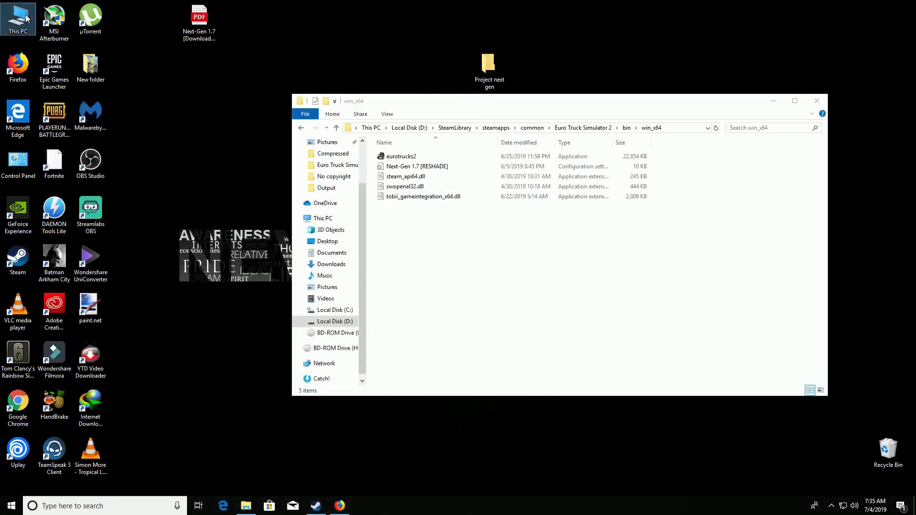
drag(432, 119, 451, 320)
click(652, 212)
click(435, 373)
drag(450, 376, 538, 262)
click(797, 435)
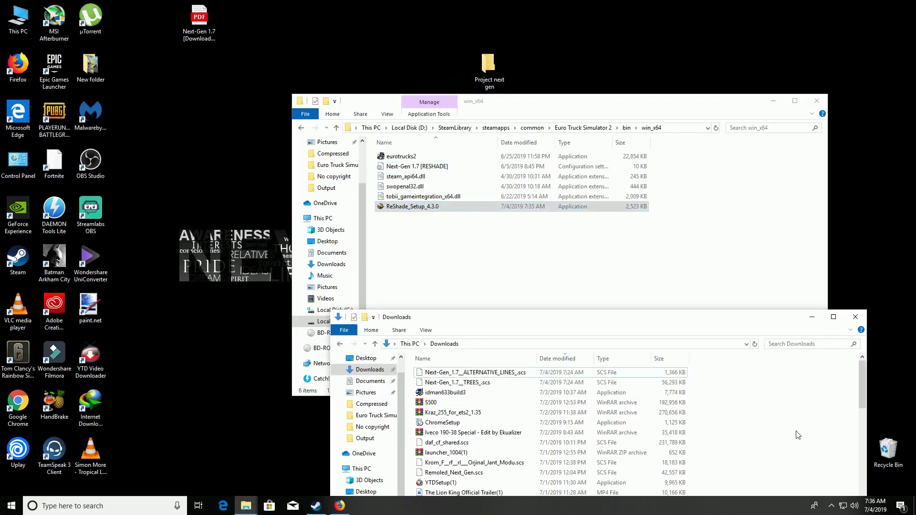
click(854, 318)
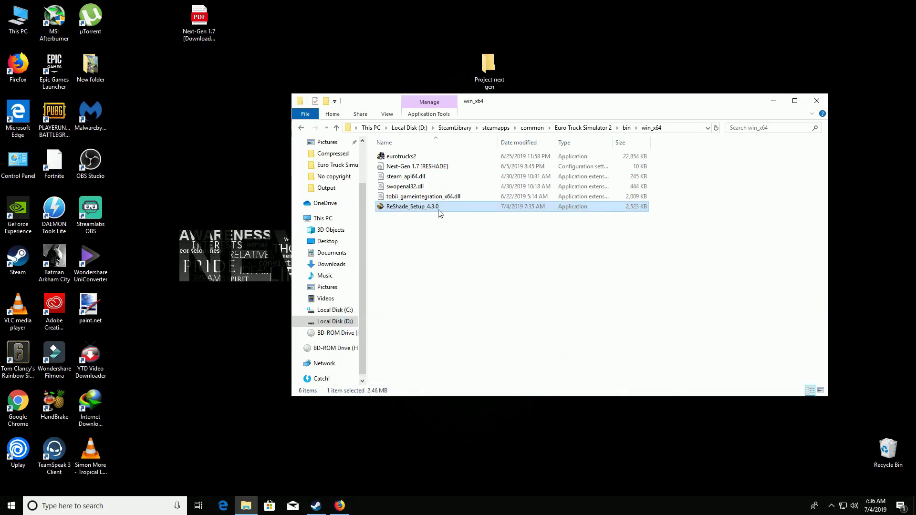
Run ReShade_Setup_4.3.0 and select Euro Truck Simulator 2 from its bin\win_x64 folder on Local Disk (D:) as the target game
double_click(413, 207)
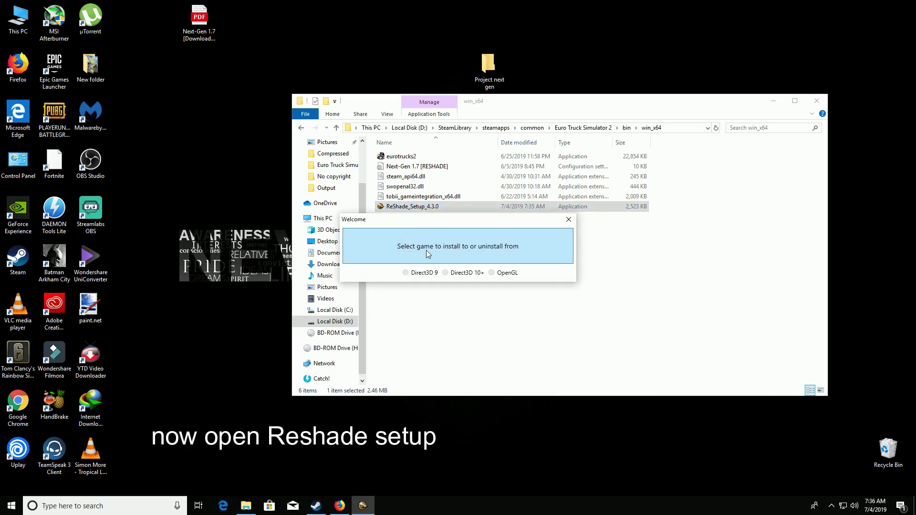
click(463, 248)
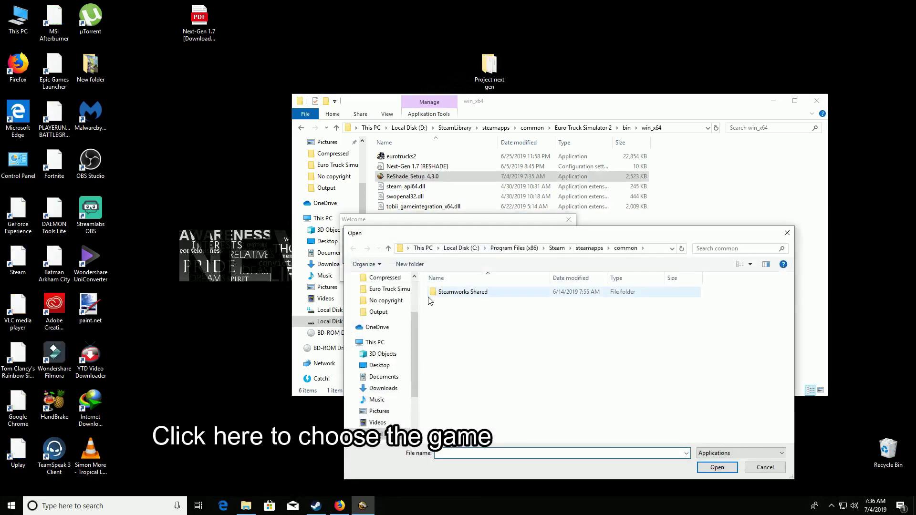
click(395, 401)
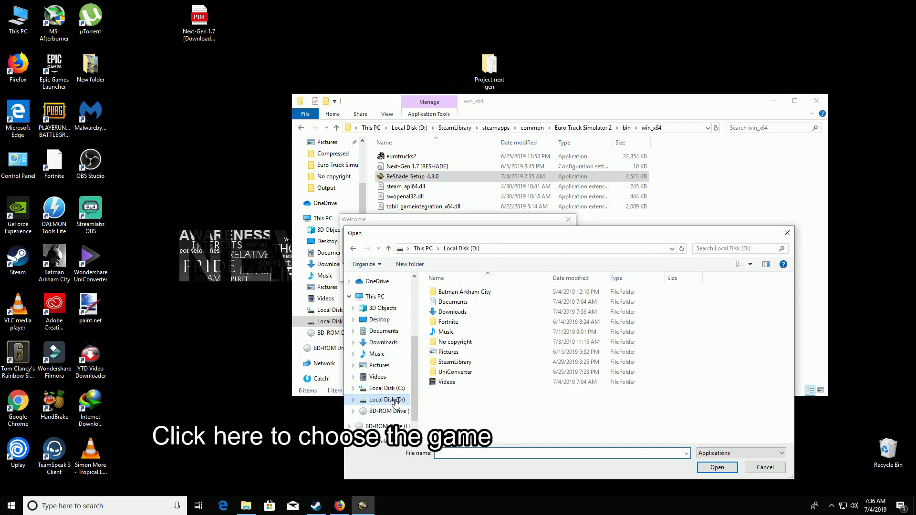
double_click(456, 362)
double_click(457, 292)
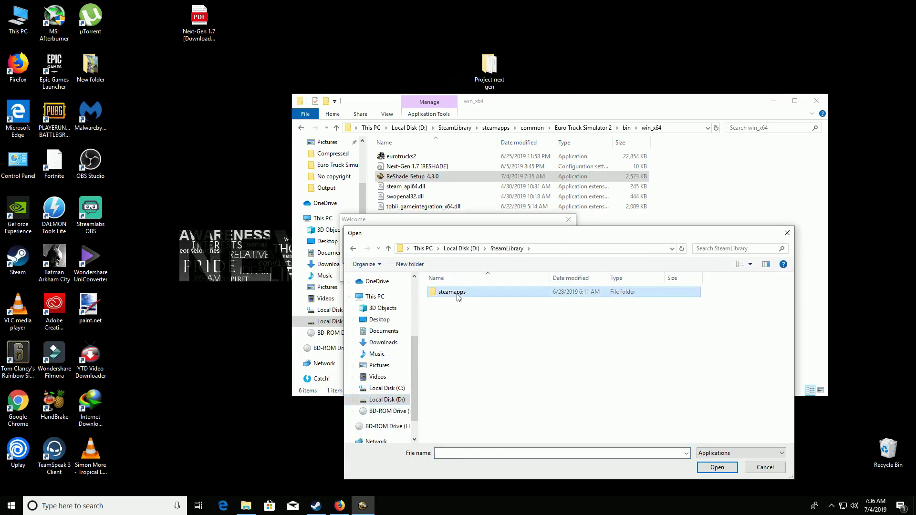
double_click(457, 295)
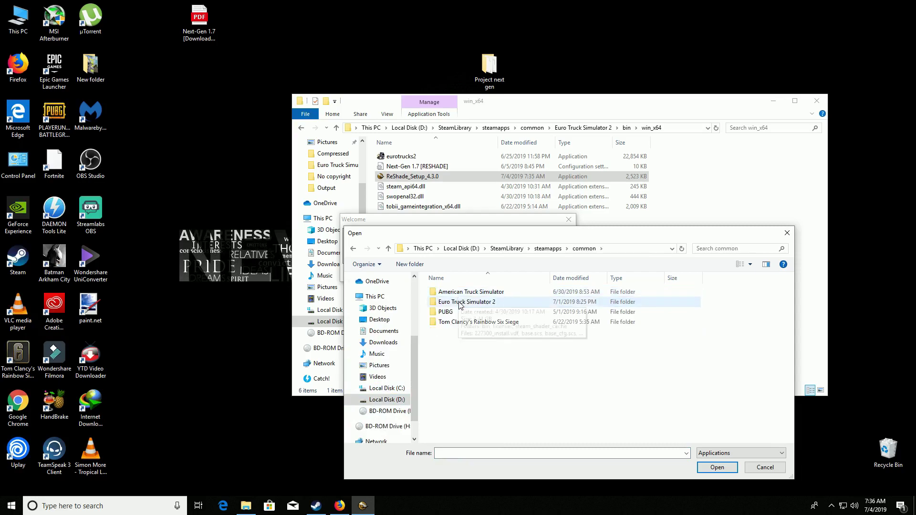
double_click(456, 300)
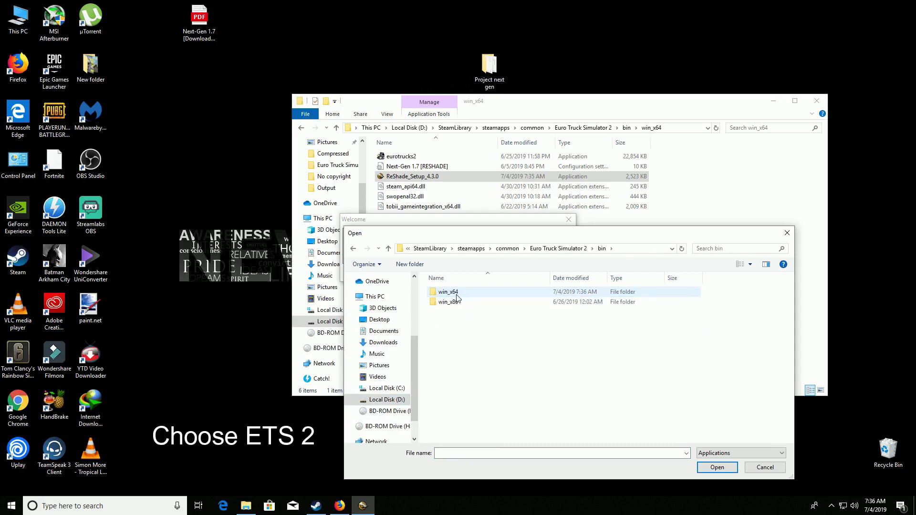
double_click(457, 296)
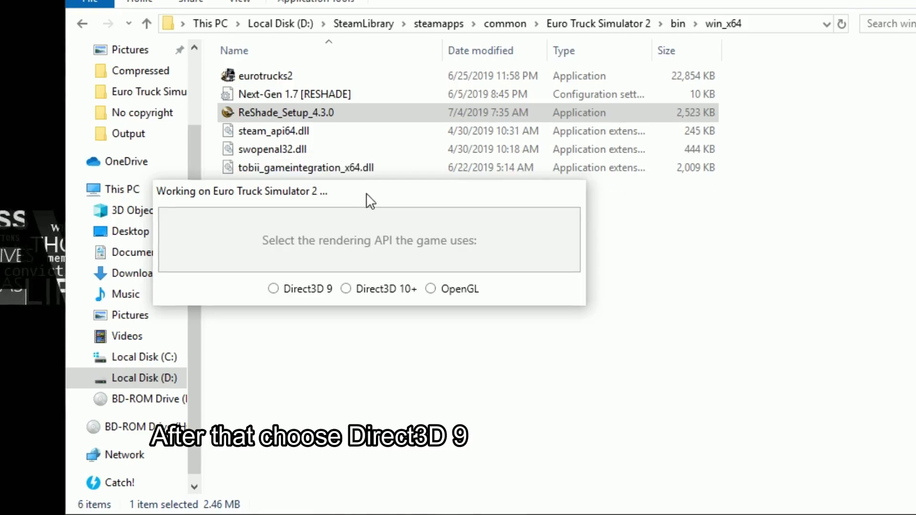
Install ReShade for Direct3D 9 with all the downloaded standard effect files kept selected, and close the setup
click(274, 289)
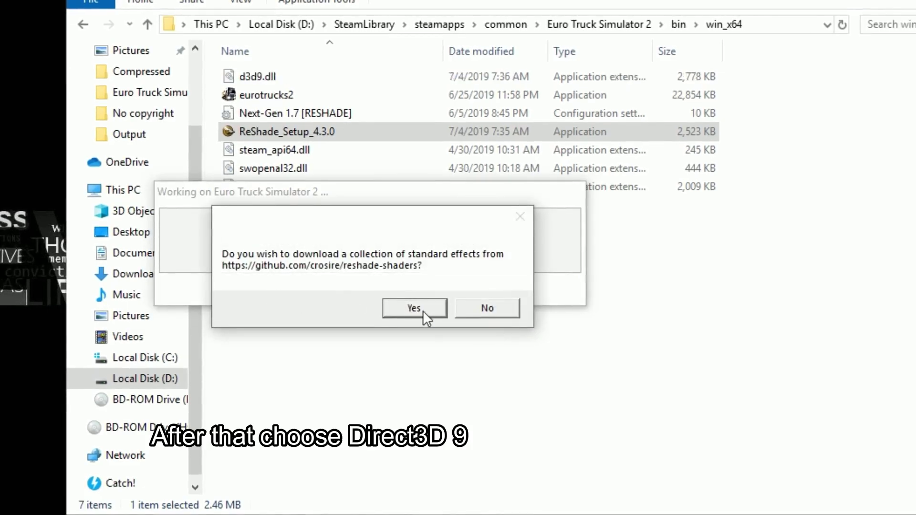
click(422, 310)
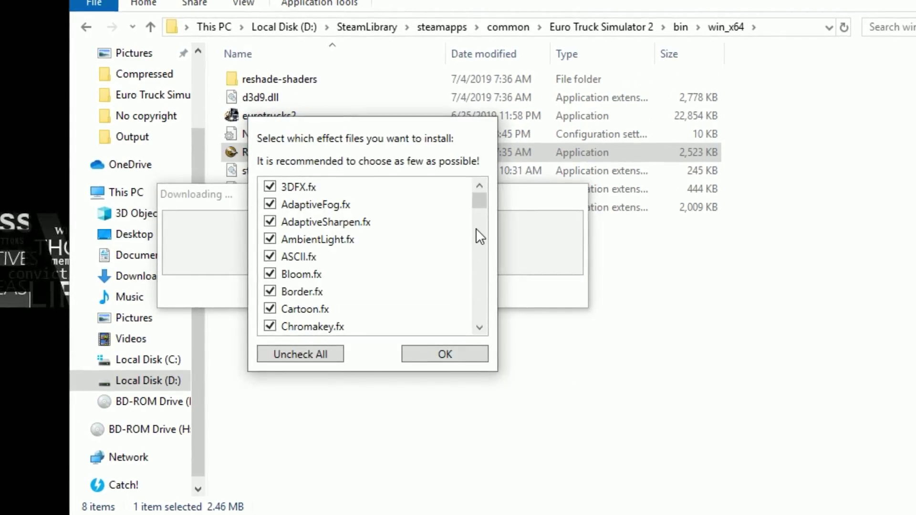
drag(480, 198, 475, 326)
click(459, 355)
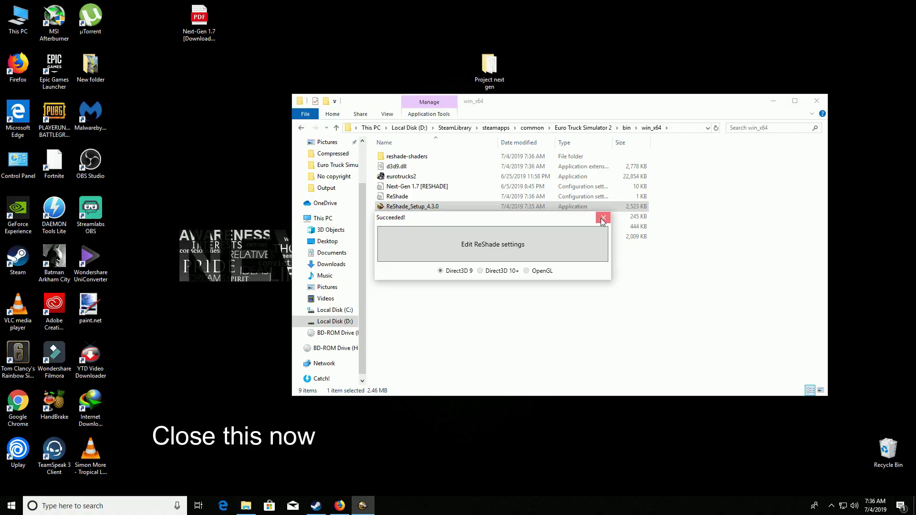
click(603, 219)
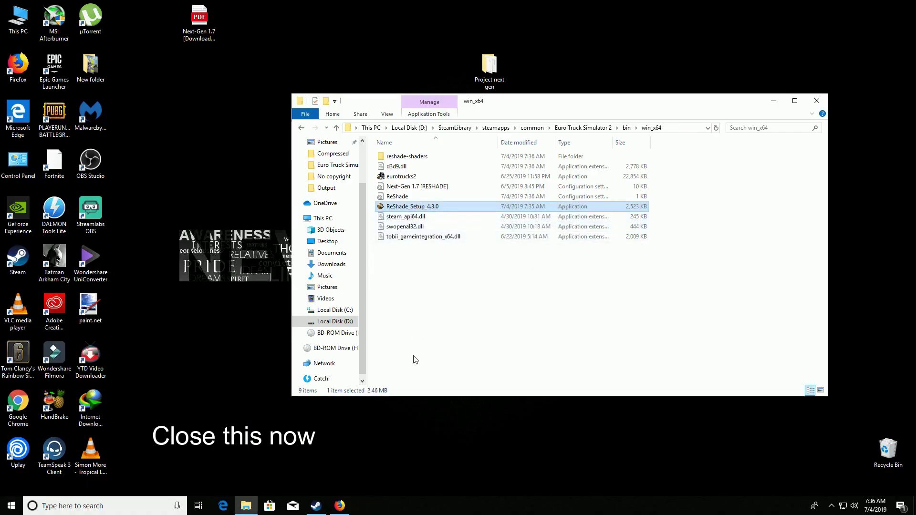
Refresh the desktop, switch to Steam to launch Euro Truck Simulator 2, and open the selected profile's Mod Manager
right_click(205, 364)
click(225, 382)
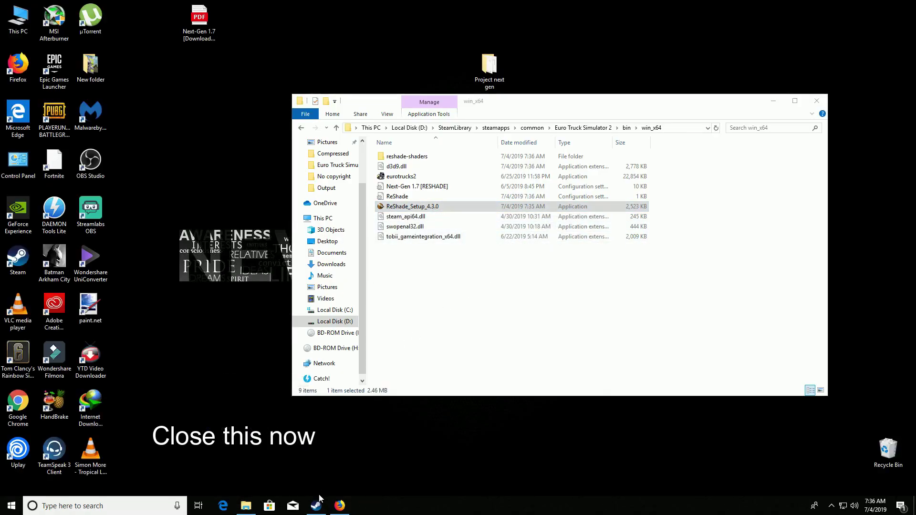
click(315, 505)
click(149, 99)
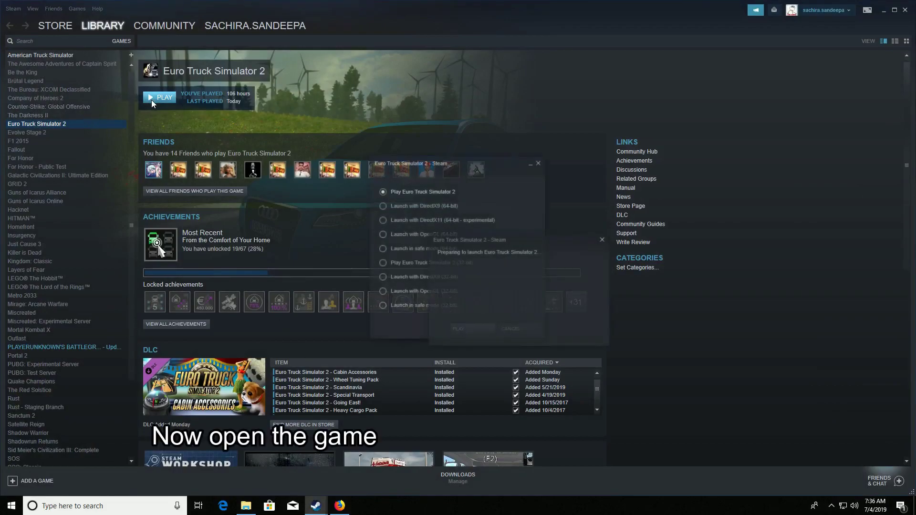
click(469, 329)
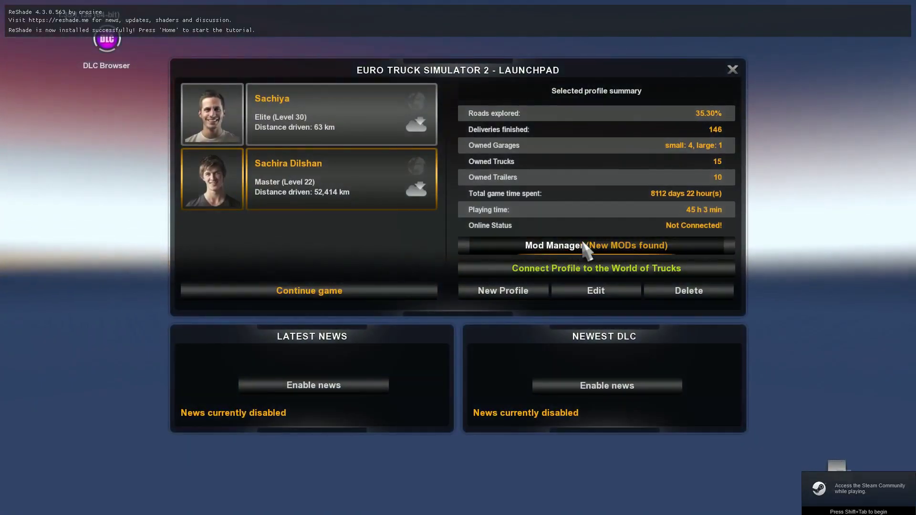
click(618, 246)
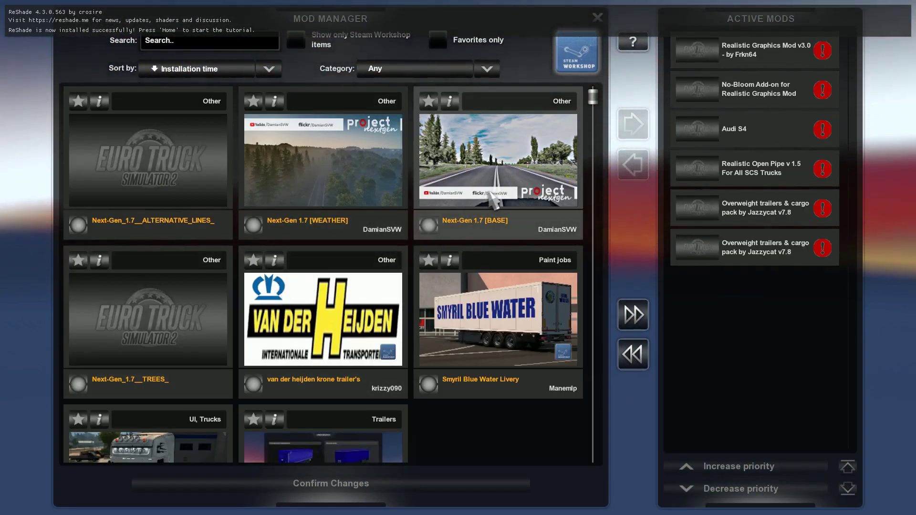
Deactivate all the old mods in the active list, from Realistic Graphics Mod v3.0 to the Overweight trailers & cargo packs
click(745, 53)
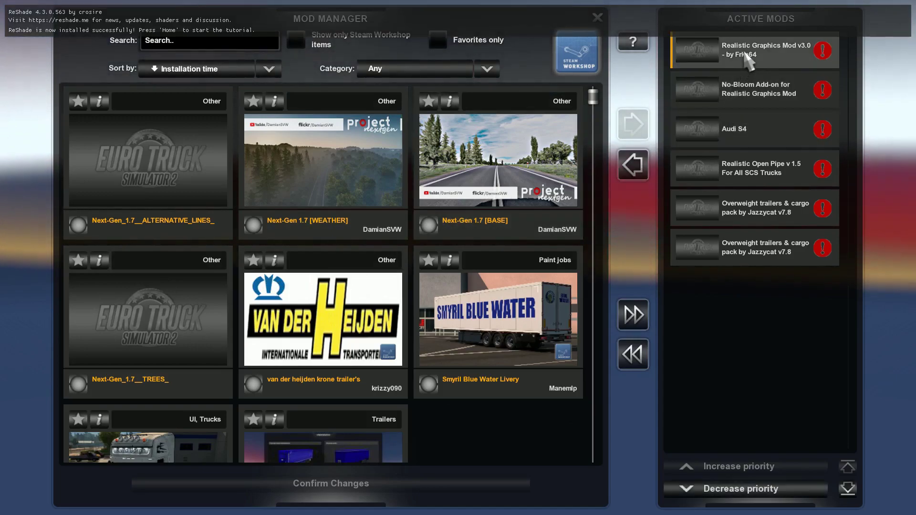
click(742, 93)
click(735, 136)
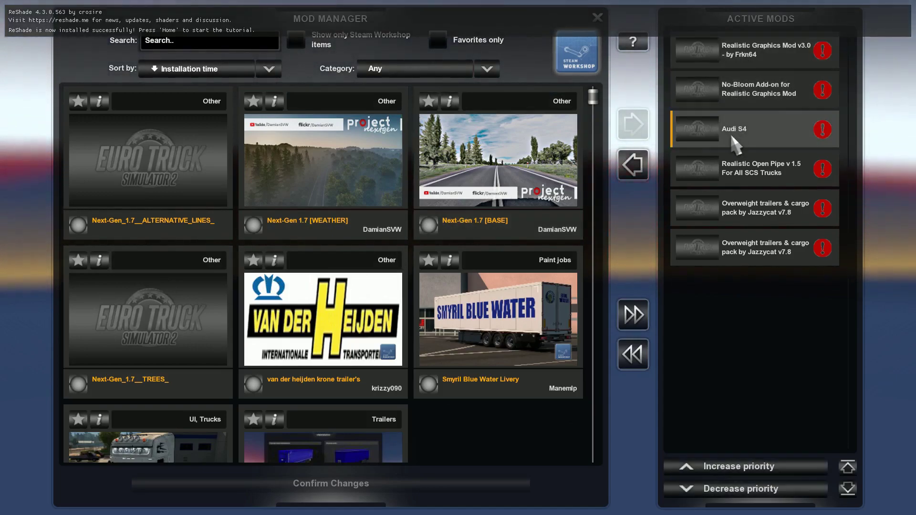
click(737, 53)
double_click(737, 60)
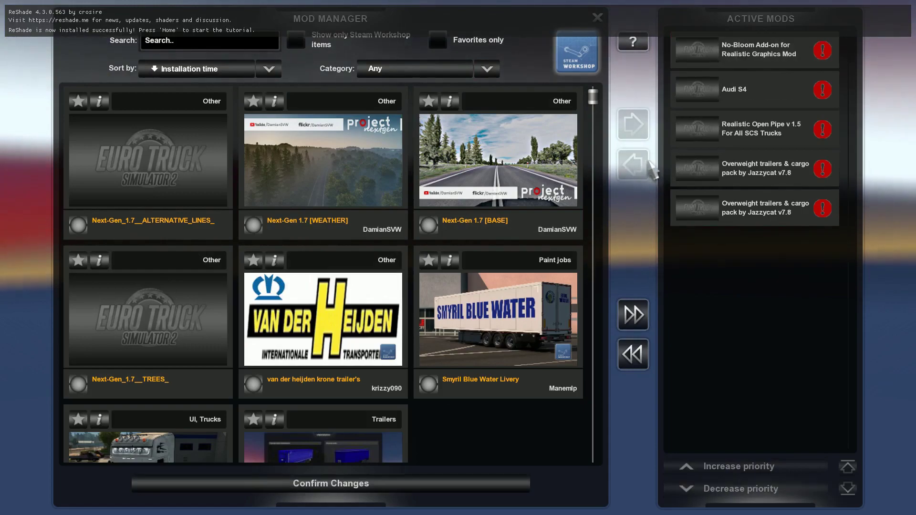
double_click(737, 66)
double_click(721, 62)
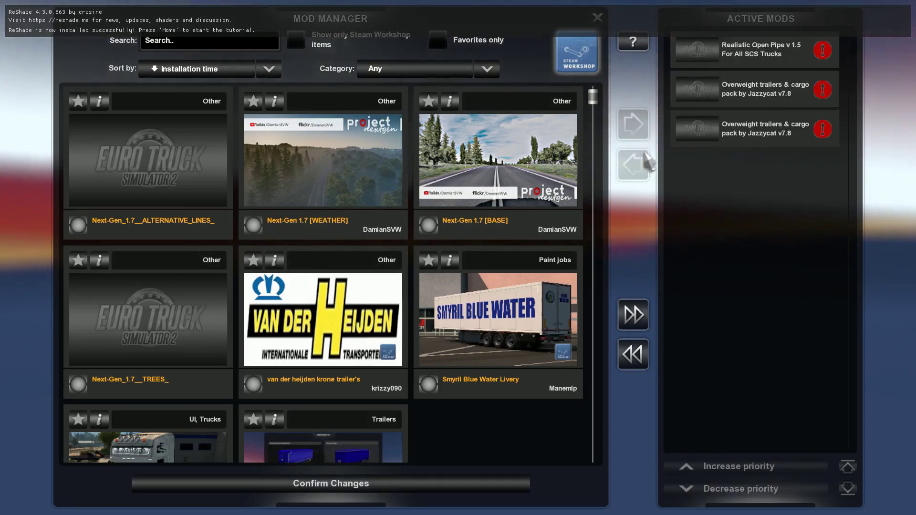
double_click(720, 62)
double_click(696, 79)
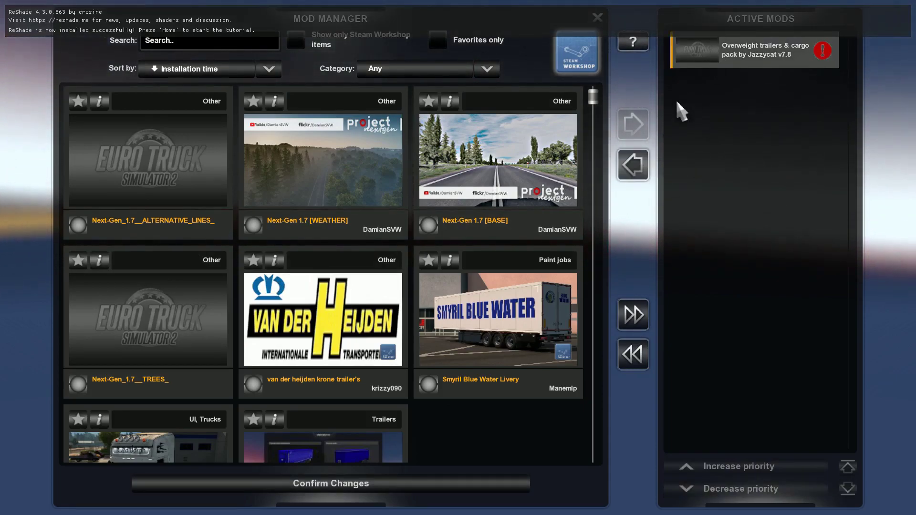
double_click(737, 50)
Activate the Next-Gen 1.7 mods BASE, WEATHER, ALTERNATIVE_LINES and TREES, in that order
click(526, 186)
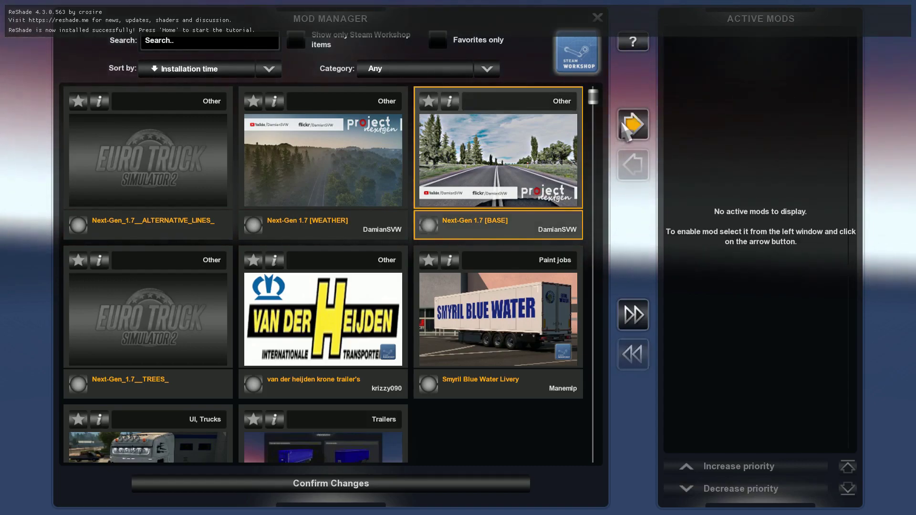
click(622, 125)
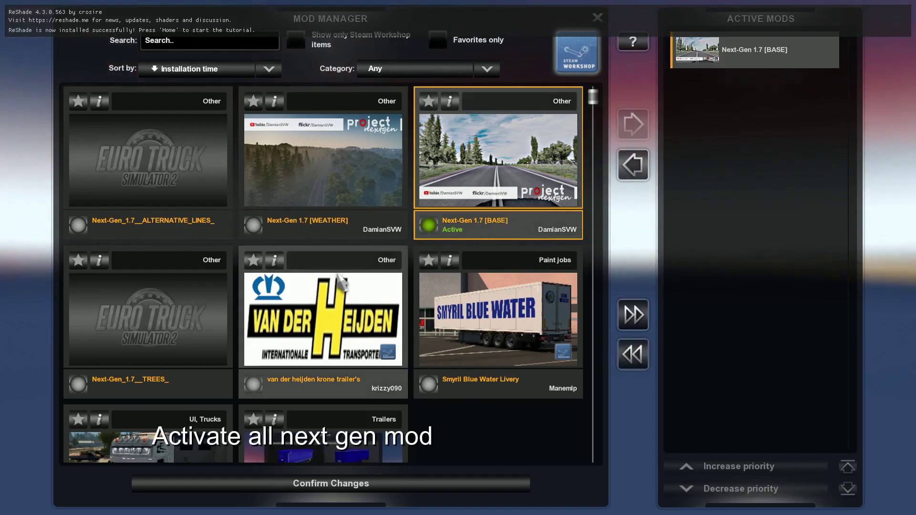
click(212, 191)
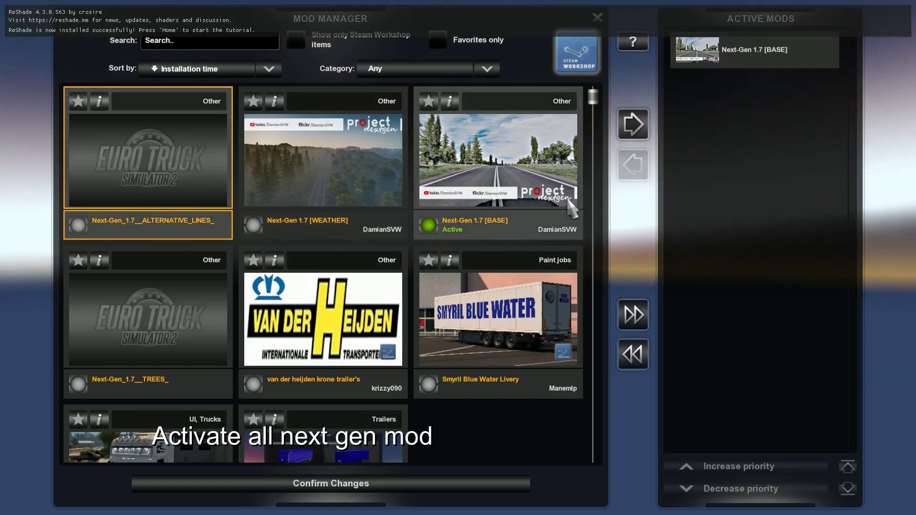
click(315, 181)
click(634, 125)
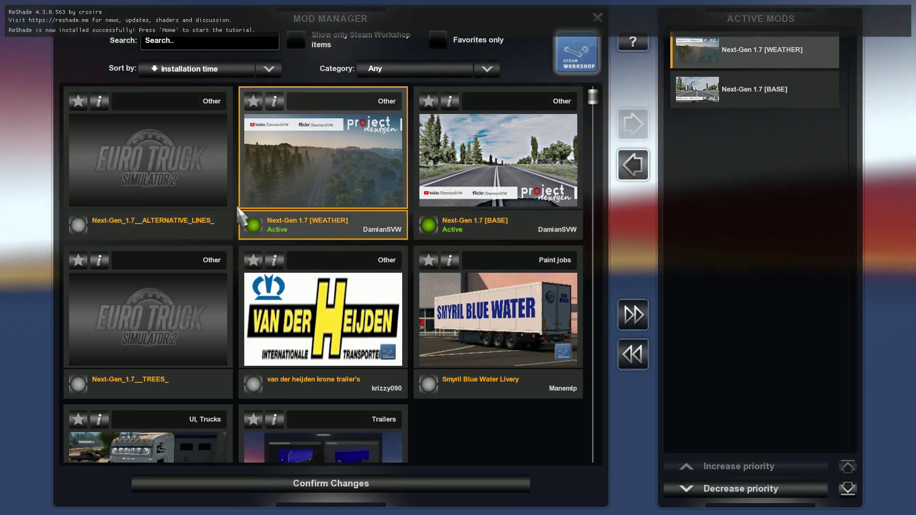
click(219, 215)
click(633, 125)
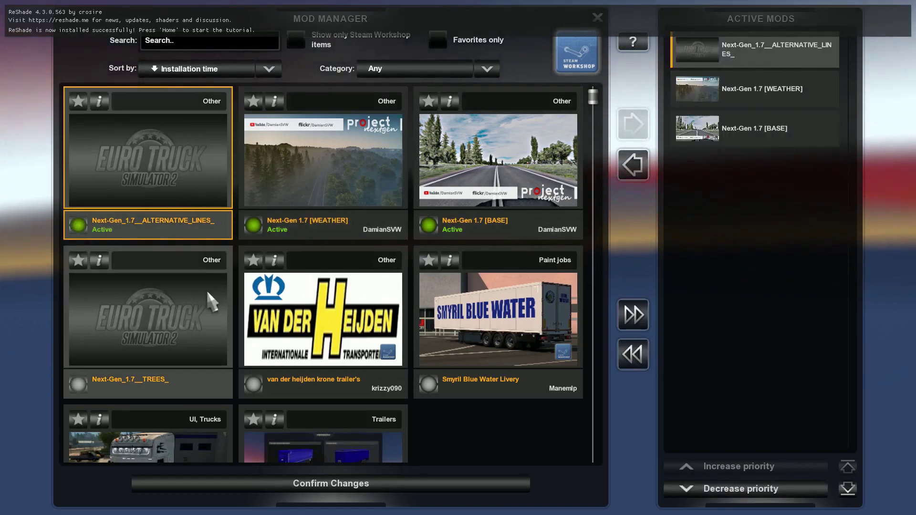
click(213, 303)
click(633, 125)
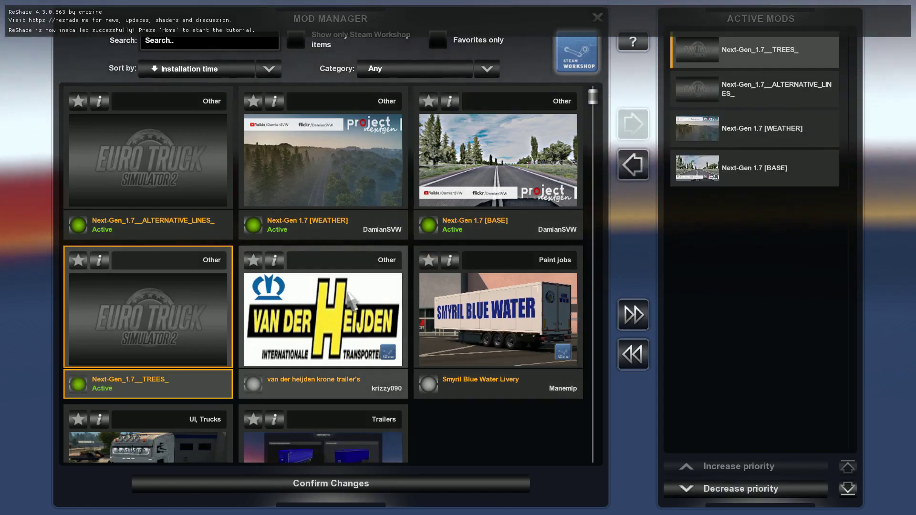
scroll(350, 298, down, 2)
scroll(351, 298, up, 2)
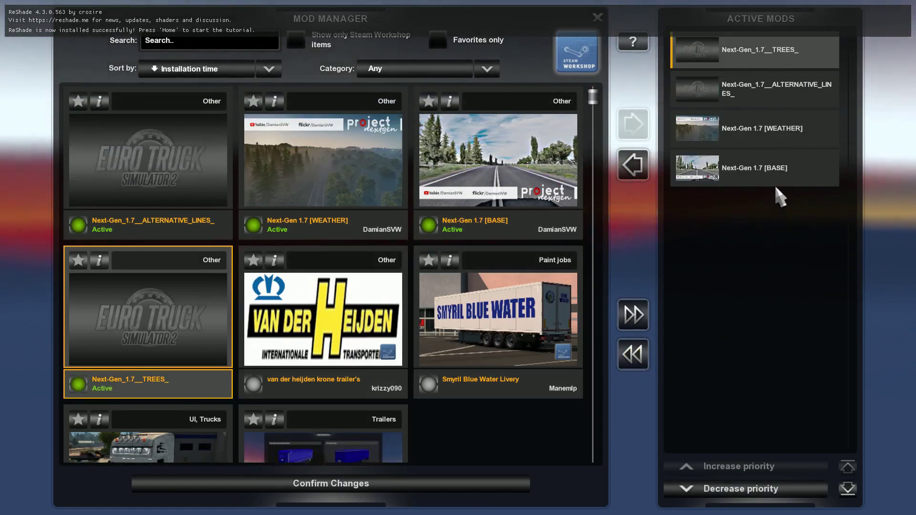
Raise Next-Gen 1.7 [BASE] to highest priority with [WEATHER] directly below it, and confirm the mod changes
click(776, 188)
click(755, 466)
click(755, 466)
click(756, 466)
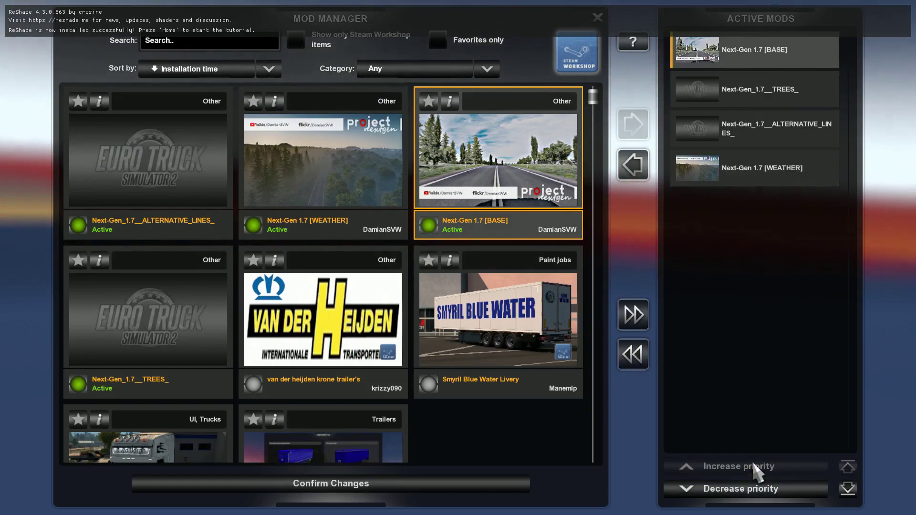
click(806, 171)
click(754, 466)
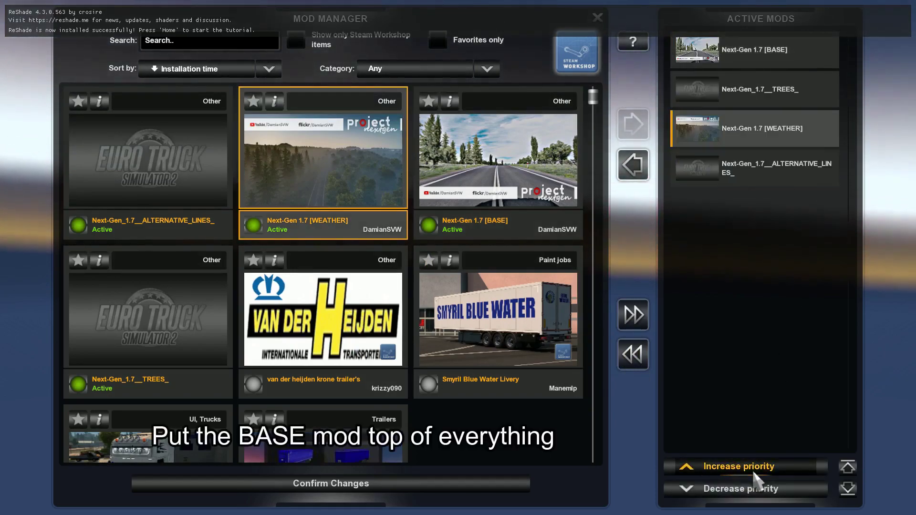
click(754, 469)
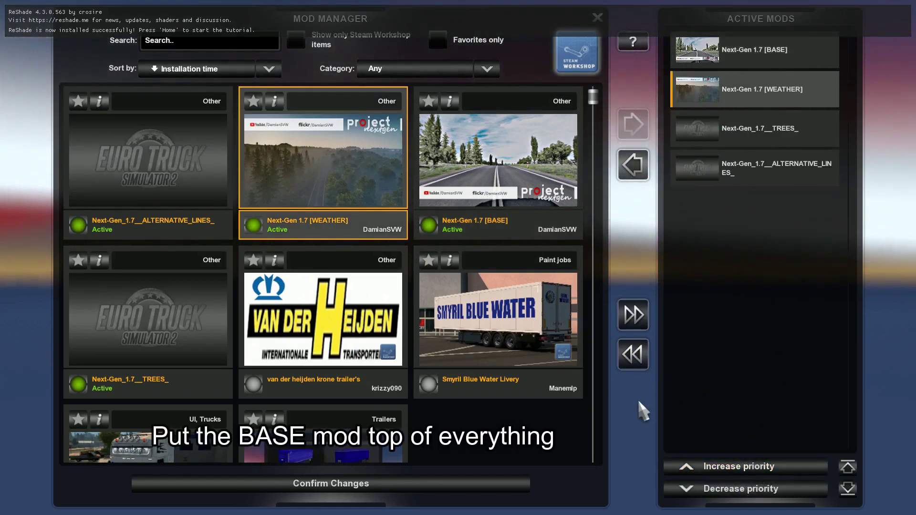
click(417, 487)
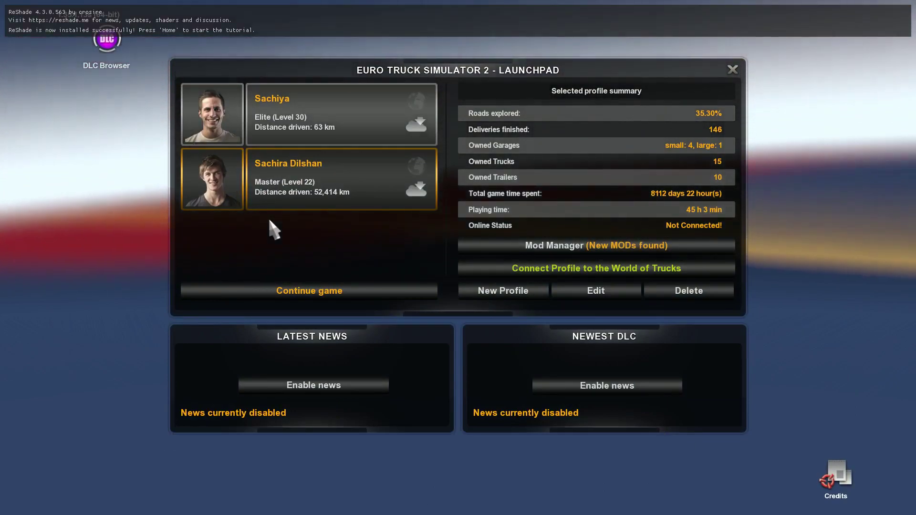
Open the ReShade overlay and continue its tutorial past the preset selection to the technique list, keeping DefaultPreset
key(Home)
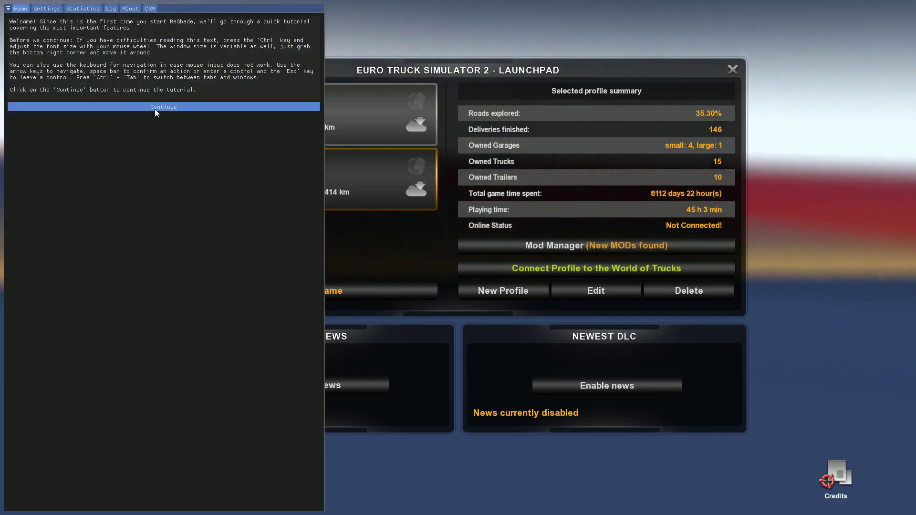
click(185, 108)
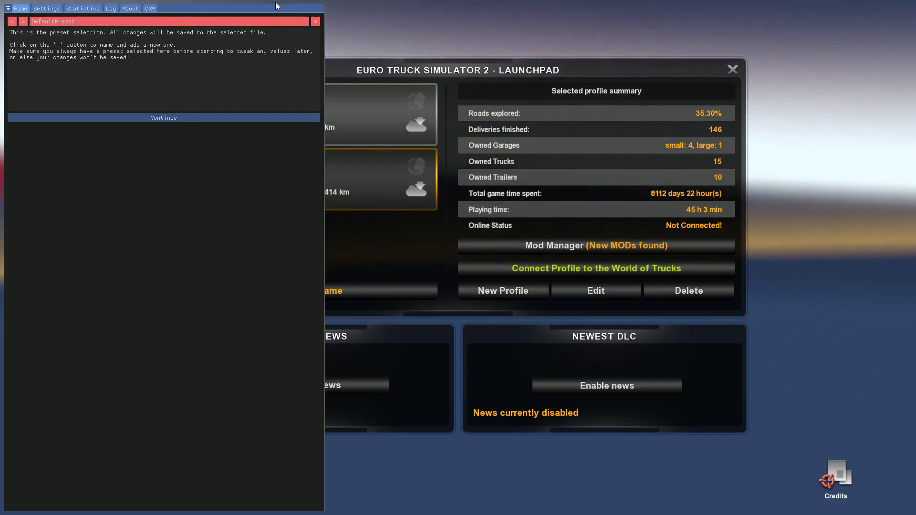
click(302, 21)
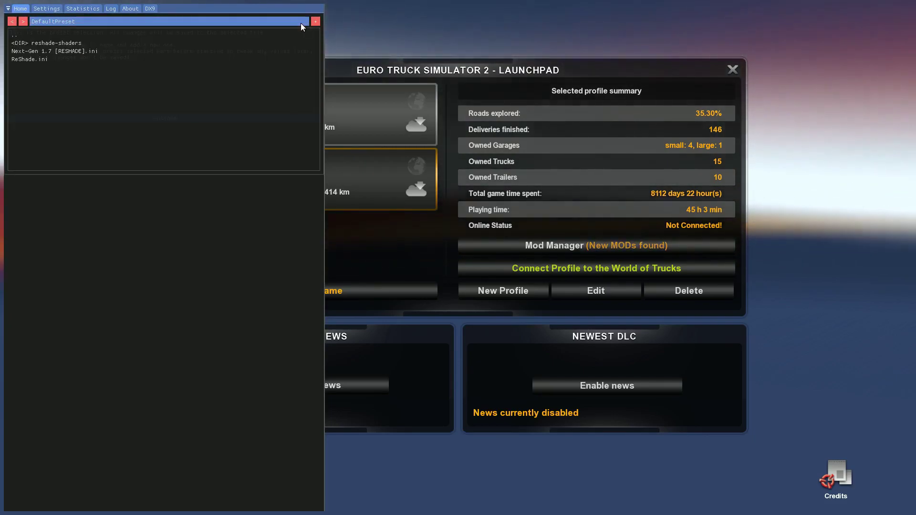
click(300, 23)
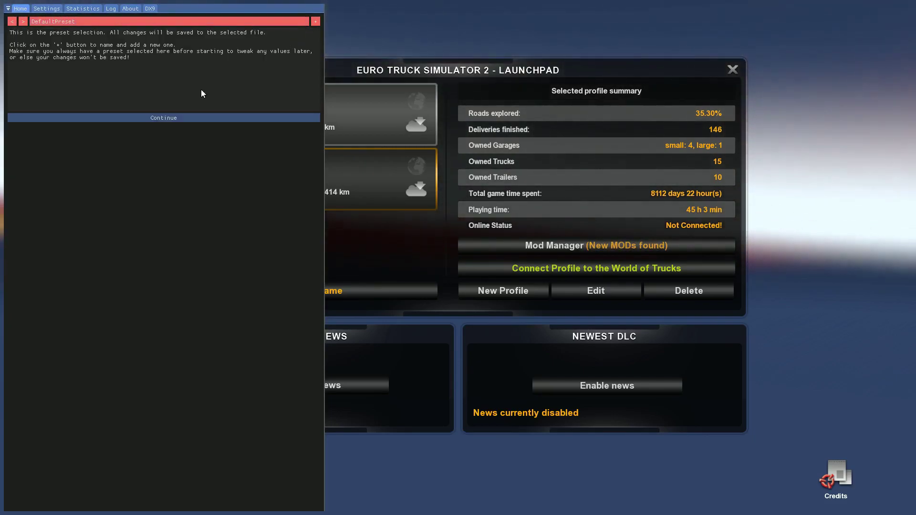
click(167, 118)
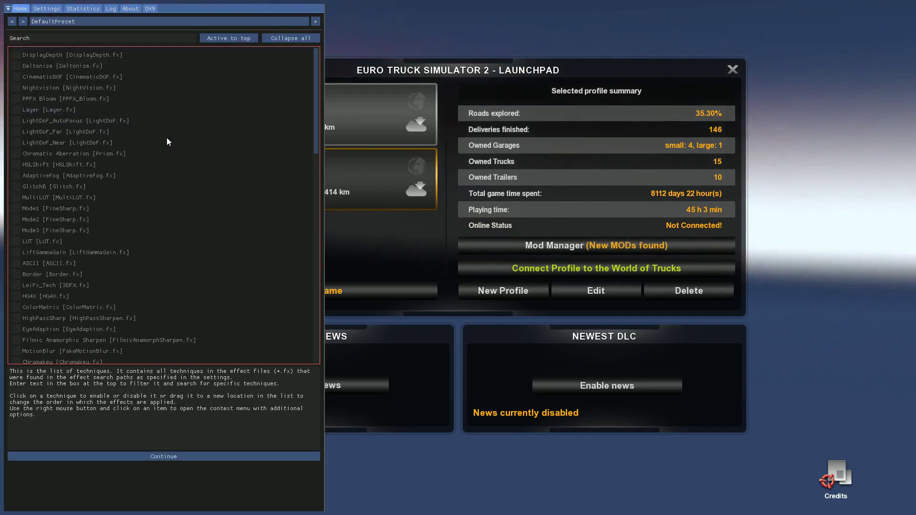
Look through the ReShade technique list down to the entries around Vibrance [Vibrance.fx]
scroll(136, 135, down, 5)
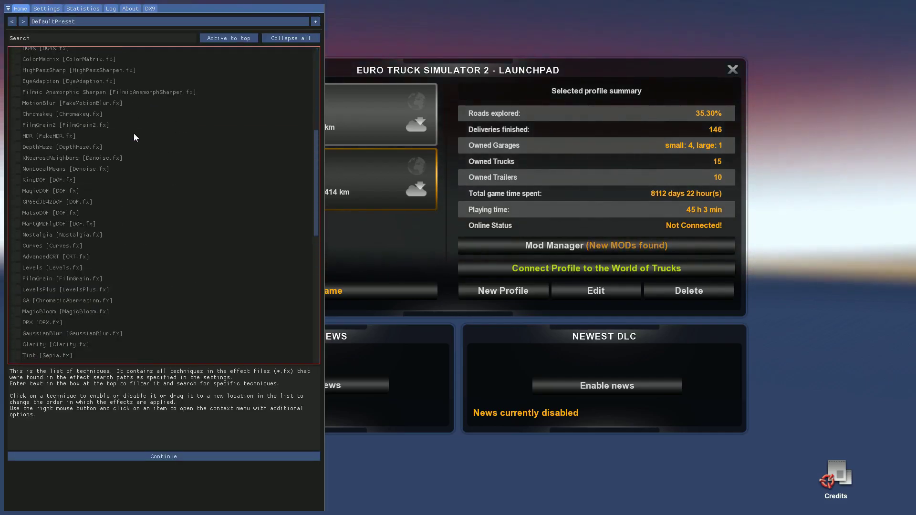
scroll(133, 137, down, 13)
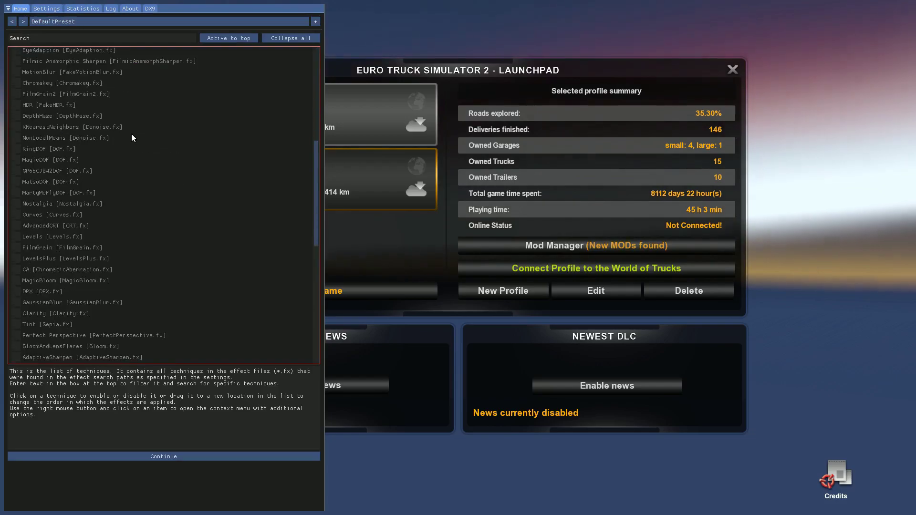
scroll(62, 297, down, 1)
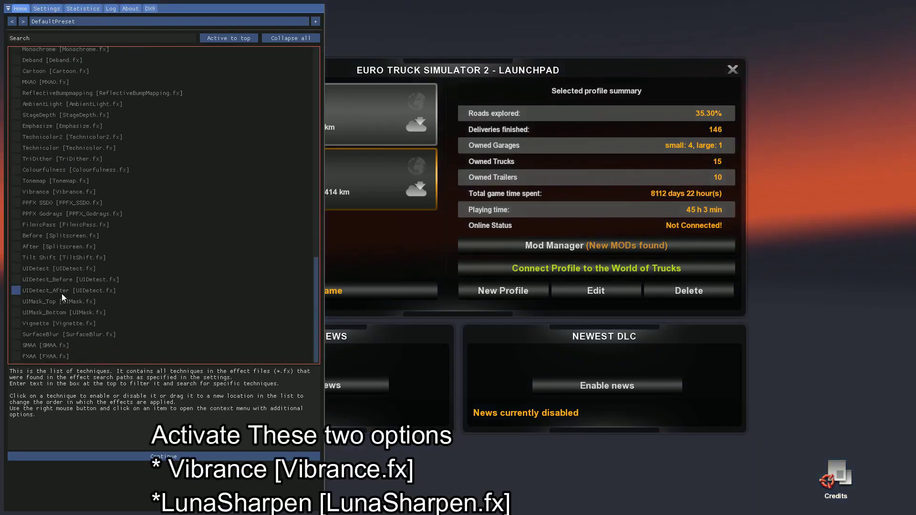